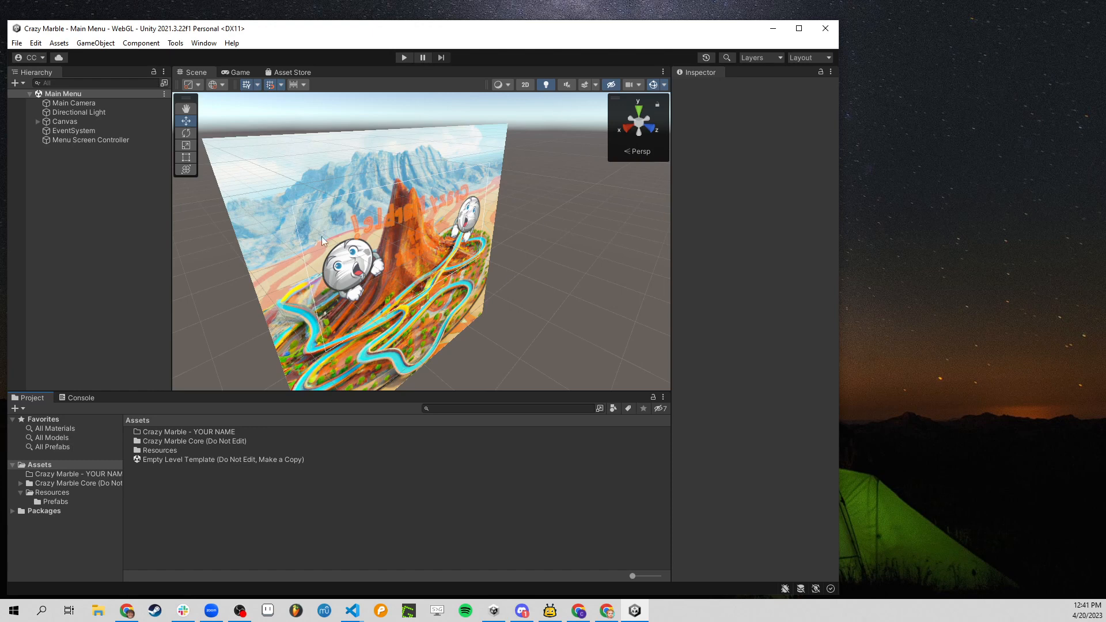
left_click(229, 432)
left_click(36, 465)
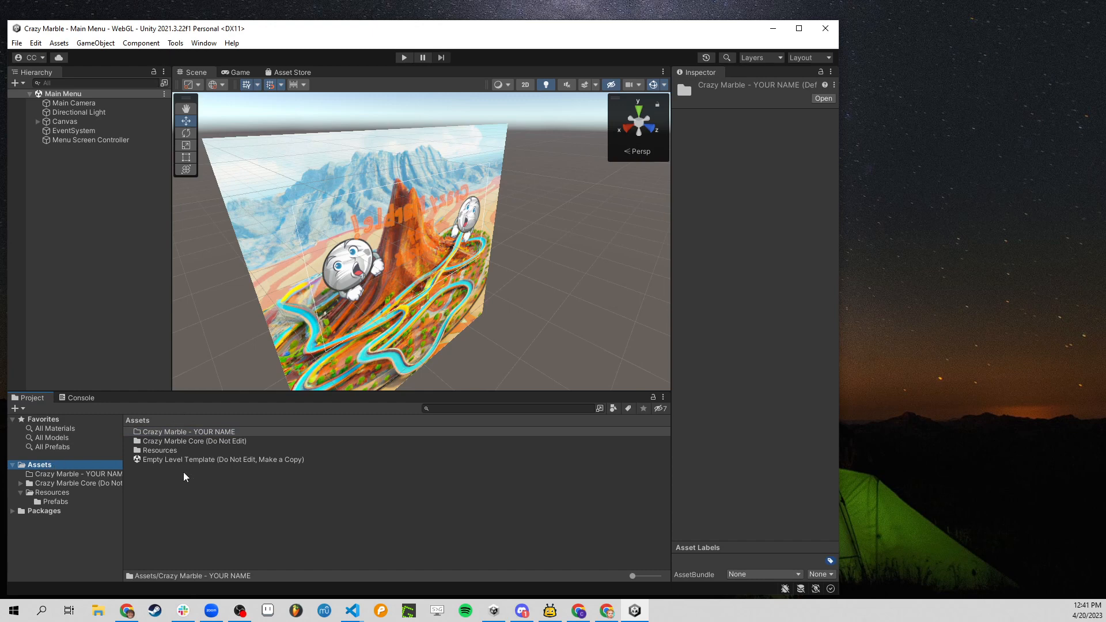
left_click(211, 443)
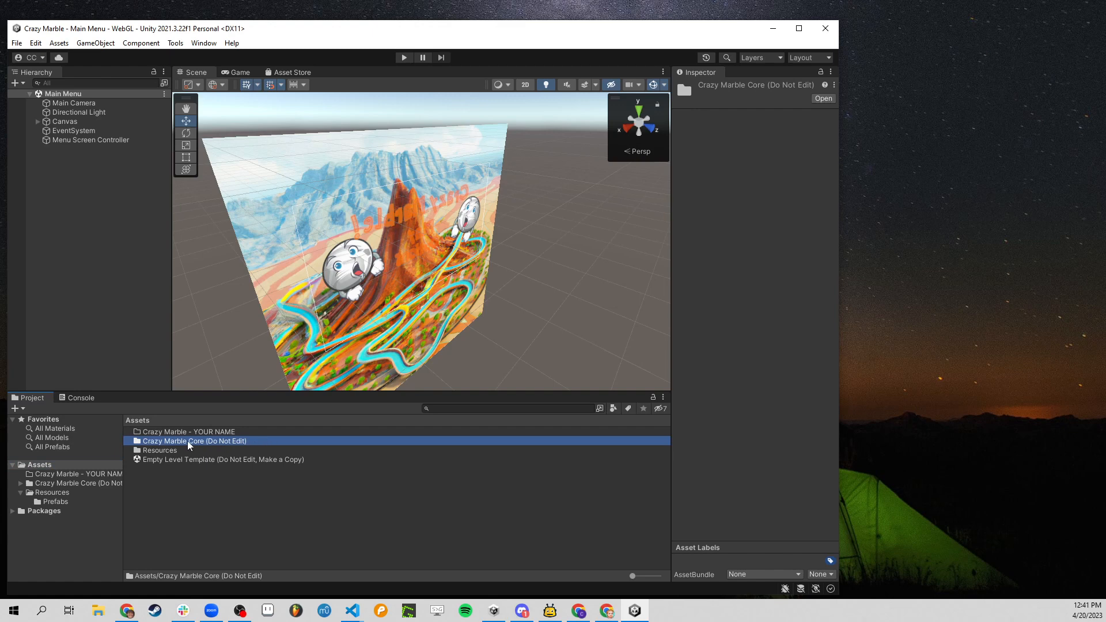
left_click(219, 432)
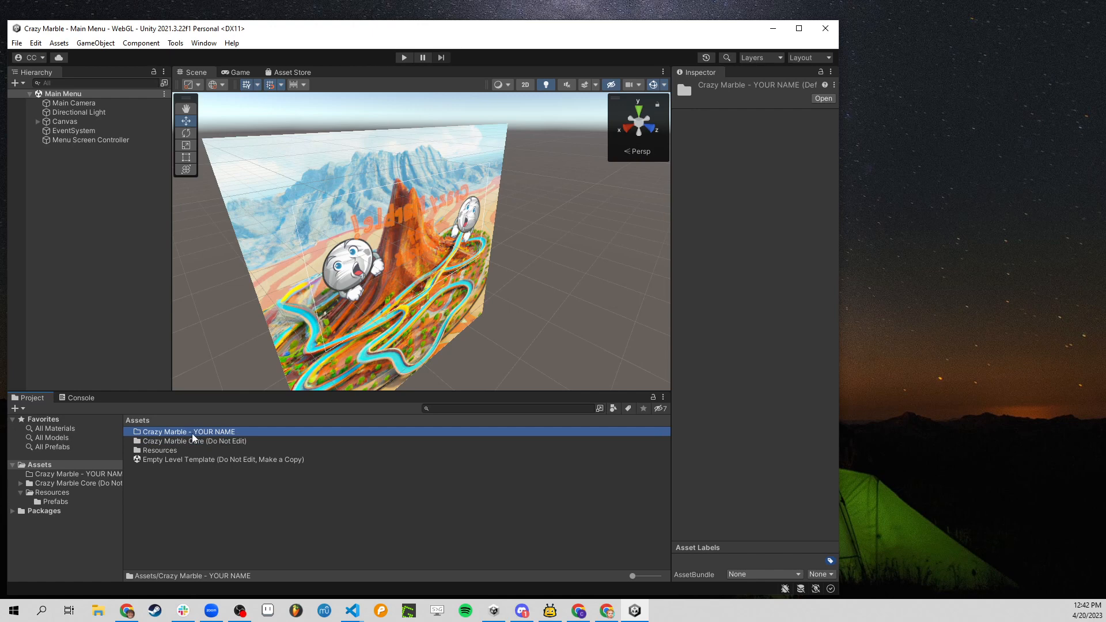
left_click(243, 433)
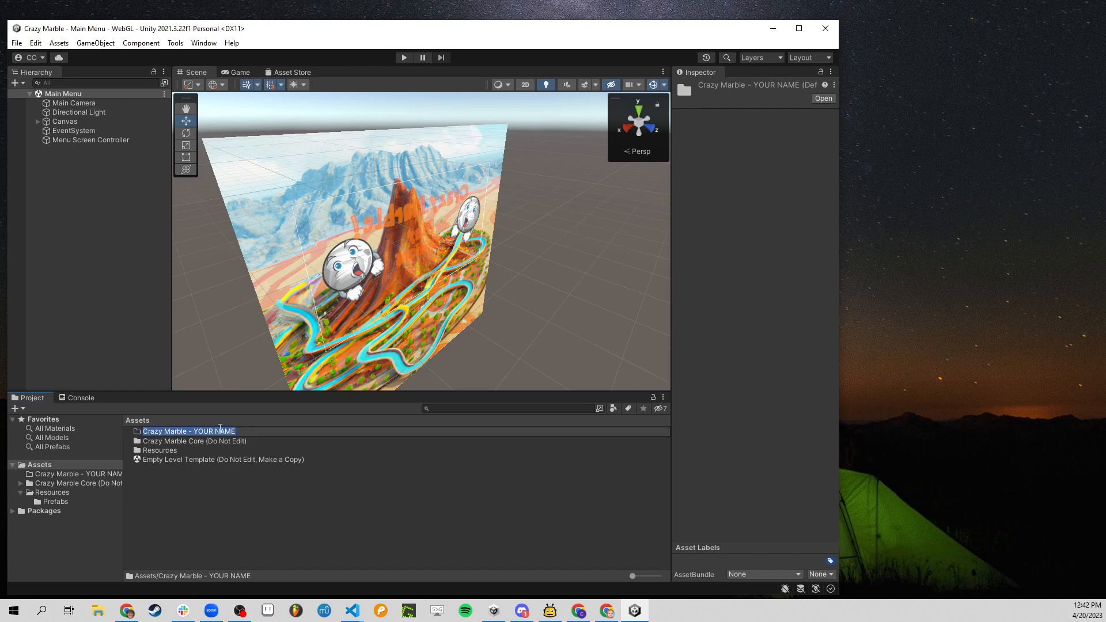
left_click(321, 434)
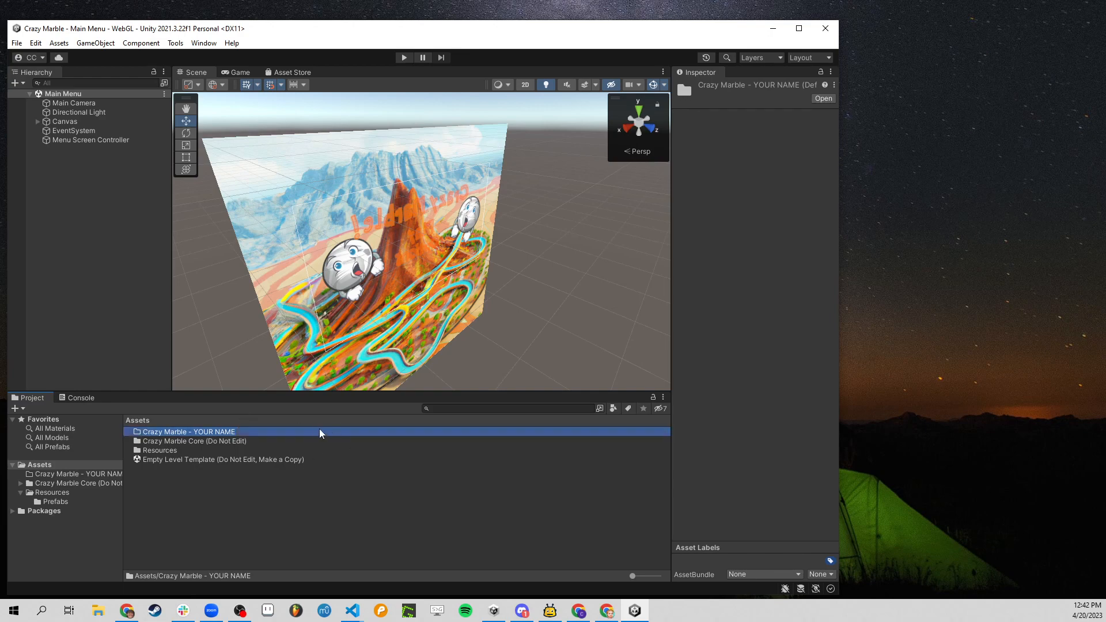
right_click(321, 433)
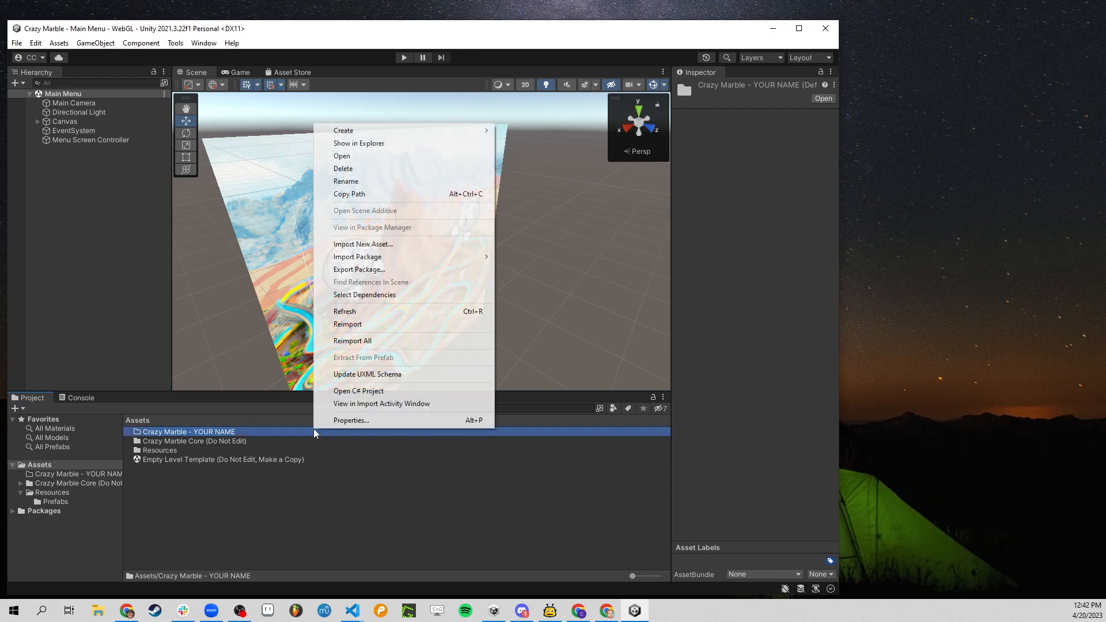
left_click(350, 184)
left_click(427, 501)
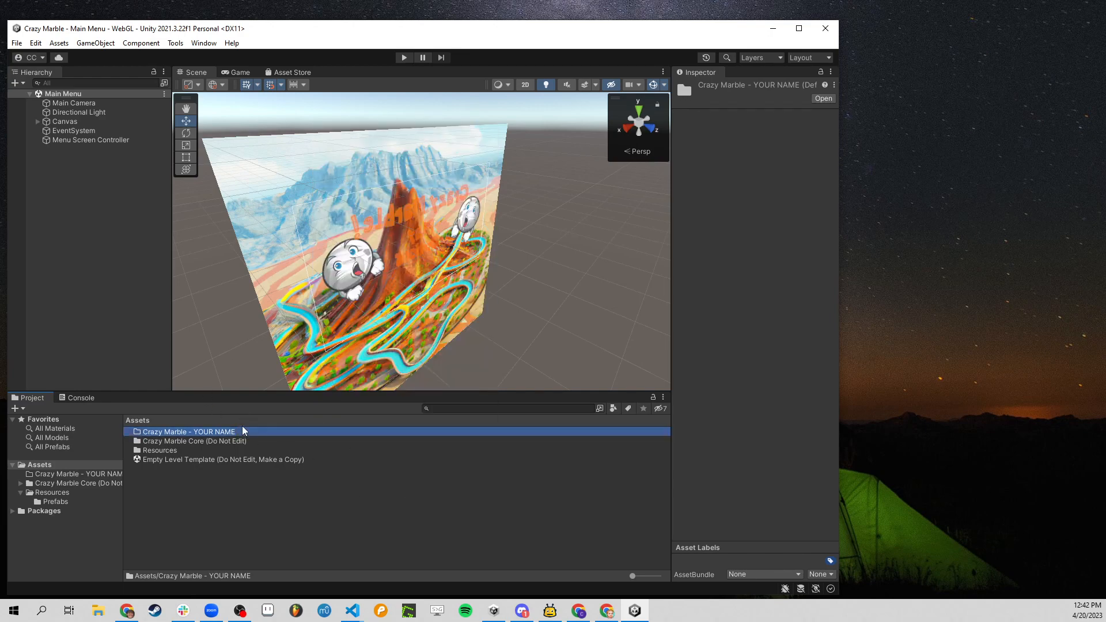
Step: Rename the "Crazy Marble - YOUR NAME" folder, replacing YOUR NAME with the creator's full name
left_click(244, 433)
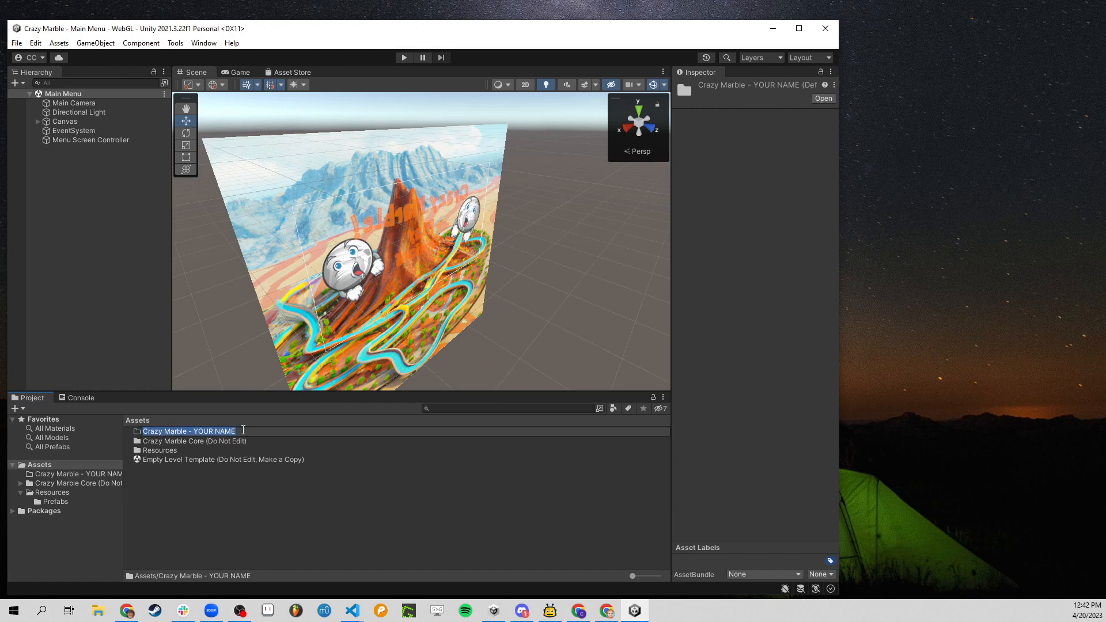
left_click(243, 430)
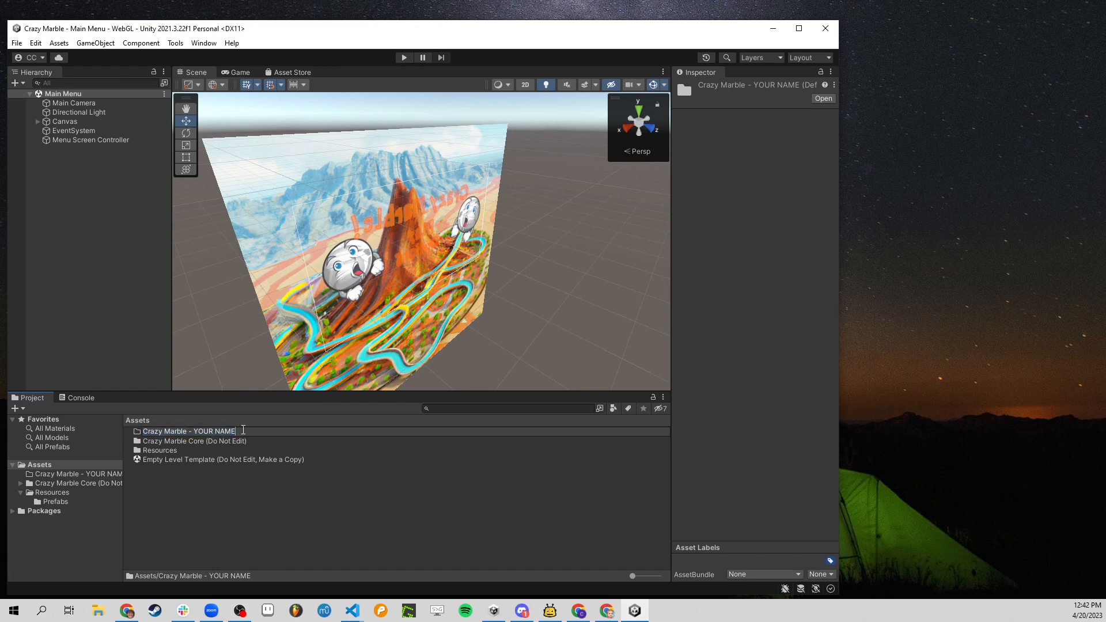
key("BackSpace")
key("BackSpace")
key("BackSpace")
key("BackSpace")
key("BackSpace")
key("BackSpace")
key("BackSpace")
key("BackSpace")
key("BackSpace")
type("Joe Collard")
key("Return")
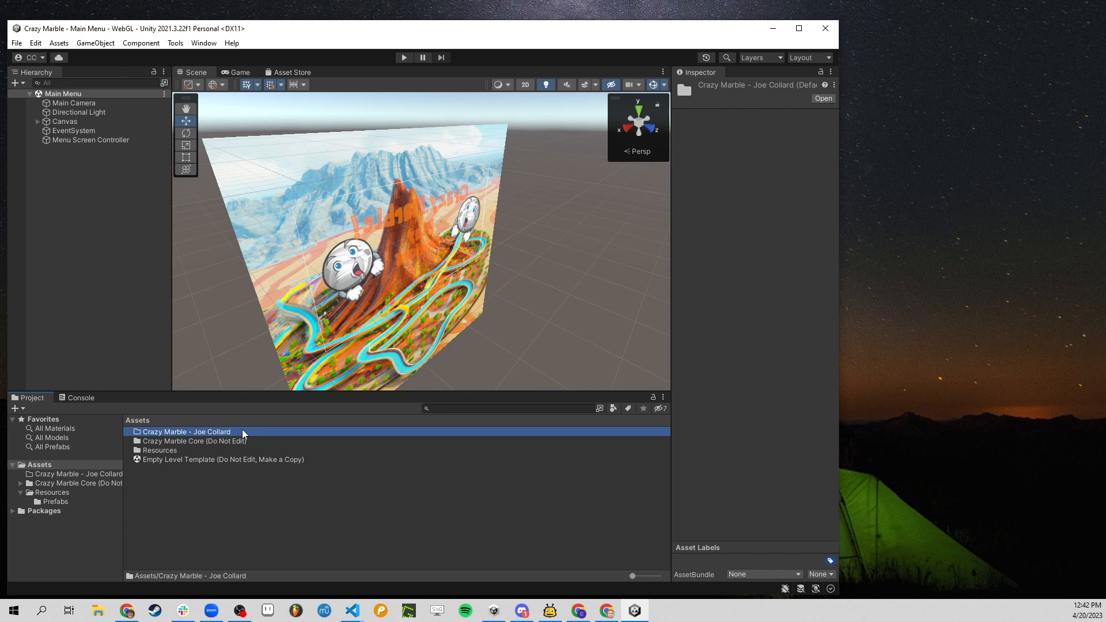
Step: Duplicate the Empty Level Template scene twice in the Assets folder
left_click(175, 460)
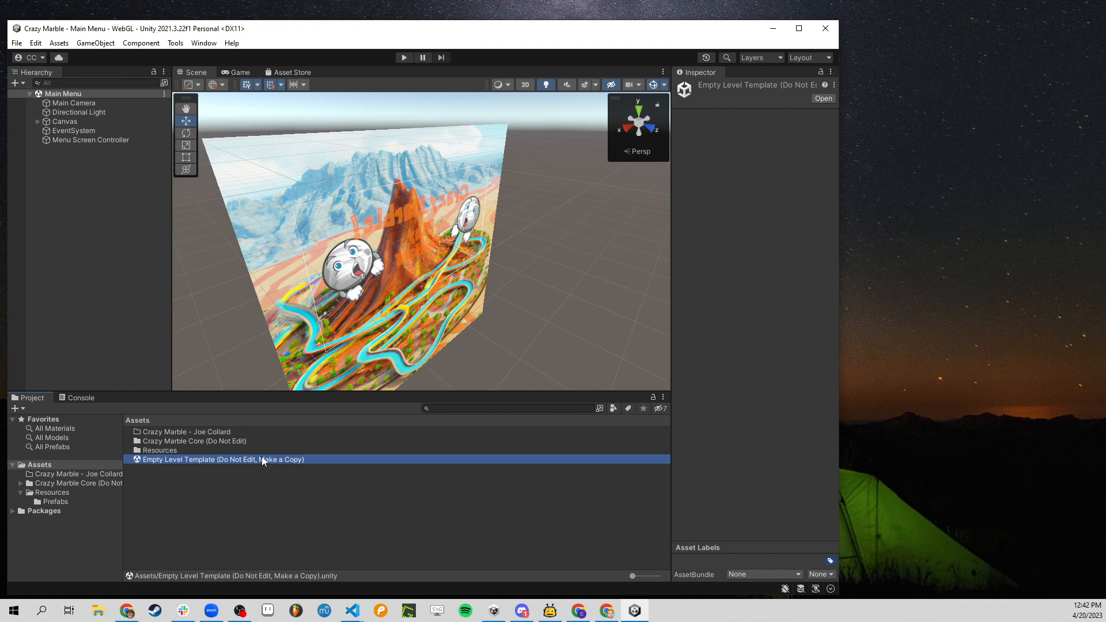
key("ctrl+d")
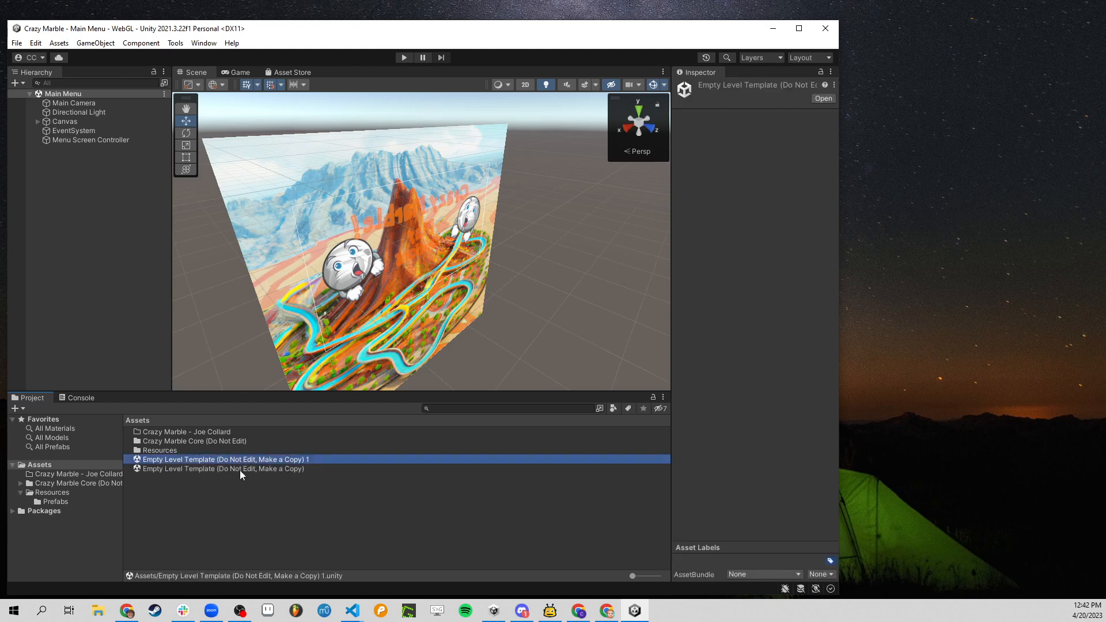
left_click(239, 470)
key("ctrl+d")
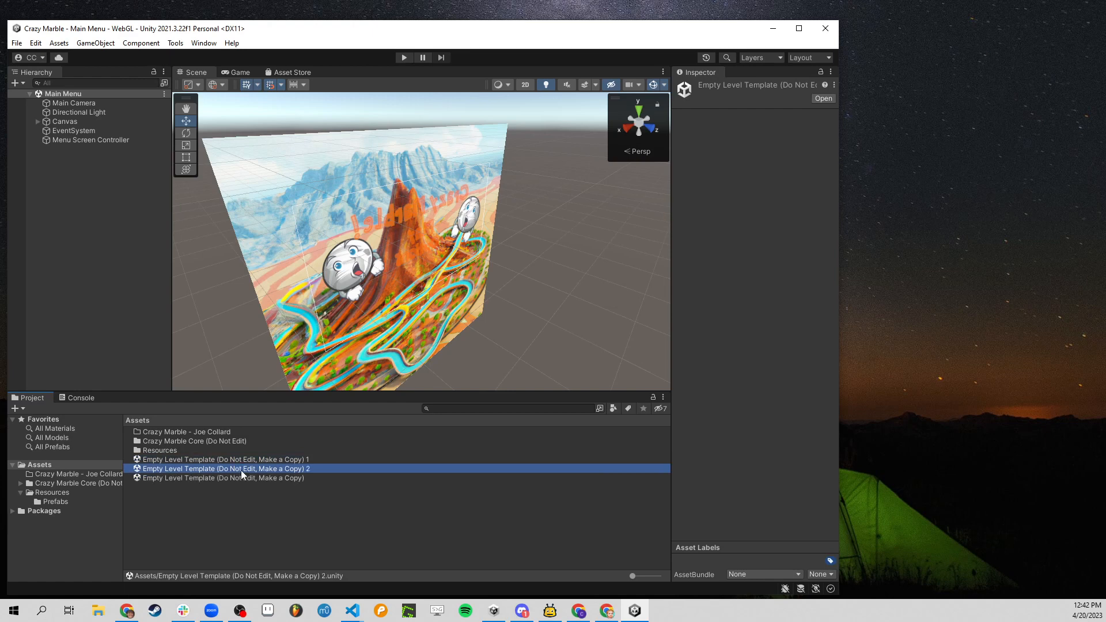
Step: Rename the first copy of the Empty Level Template scene to "My Level"
left_click(206, 456)
key("F2")
type("M")
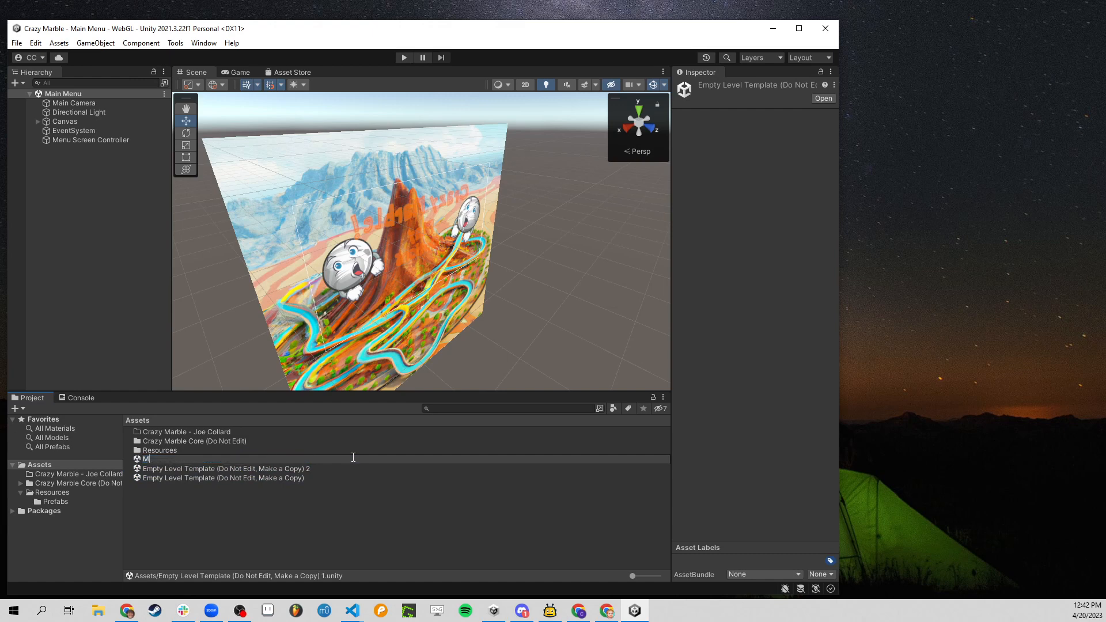
type("y Level")
key("Return")
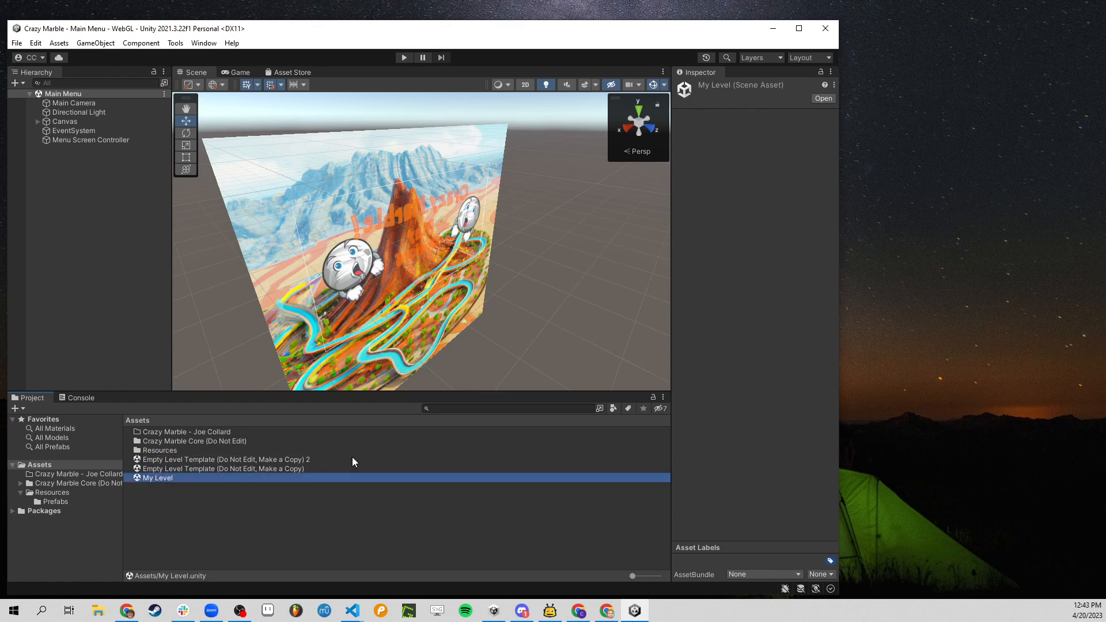
Step: Move the My Level scene into the personal Crazy Marble folder and open it from there
left_click(207, 469)
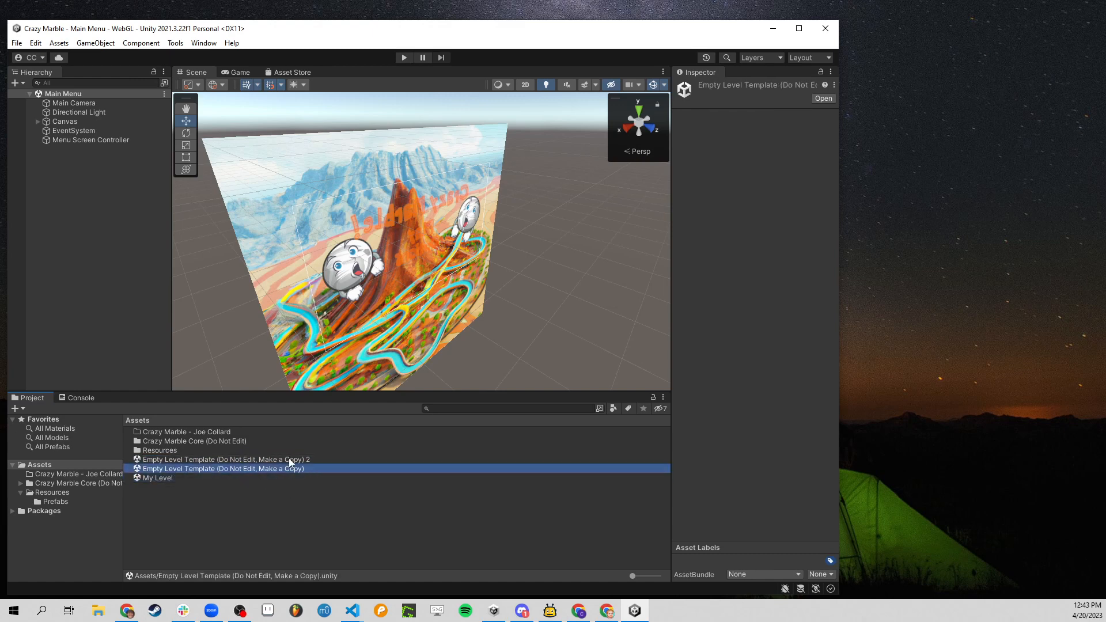
left_click_drag(160, 475, 190, 433)
double_click(188, 433)
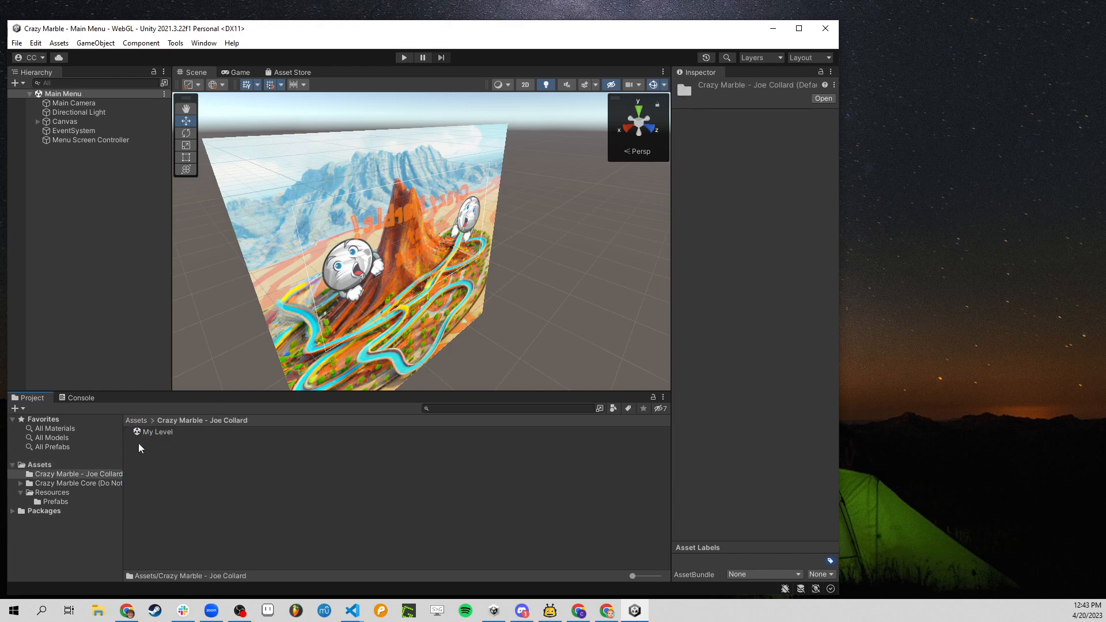
double_click(151, 430)
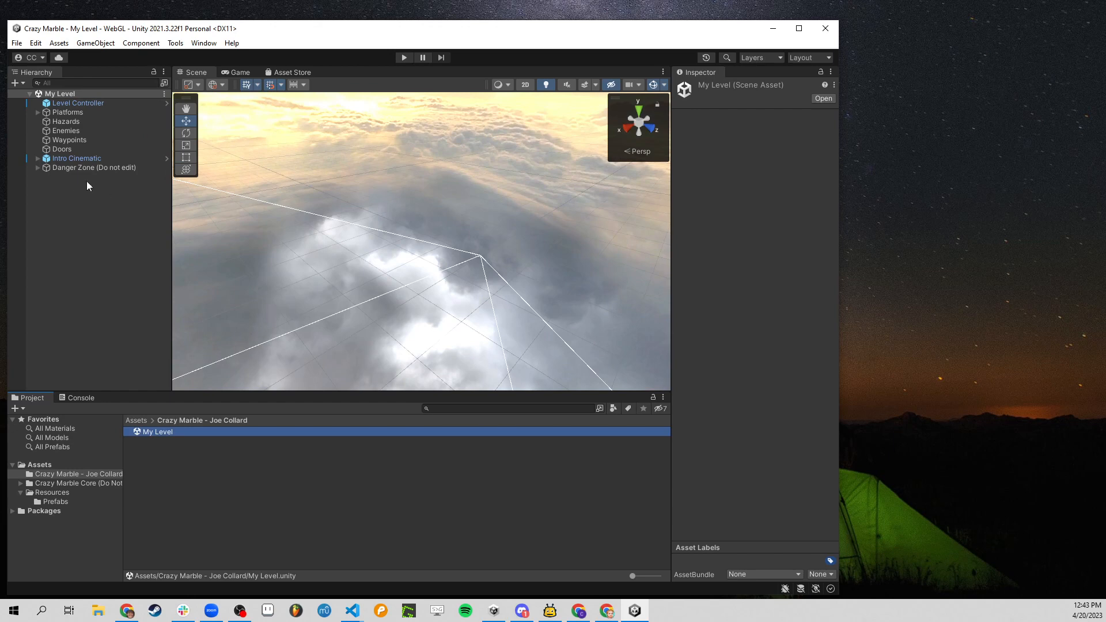
Step: Expand the Platforms group and examine its Start and Goal platforms one by one in the scene view
left_click(38, 113)
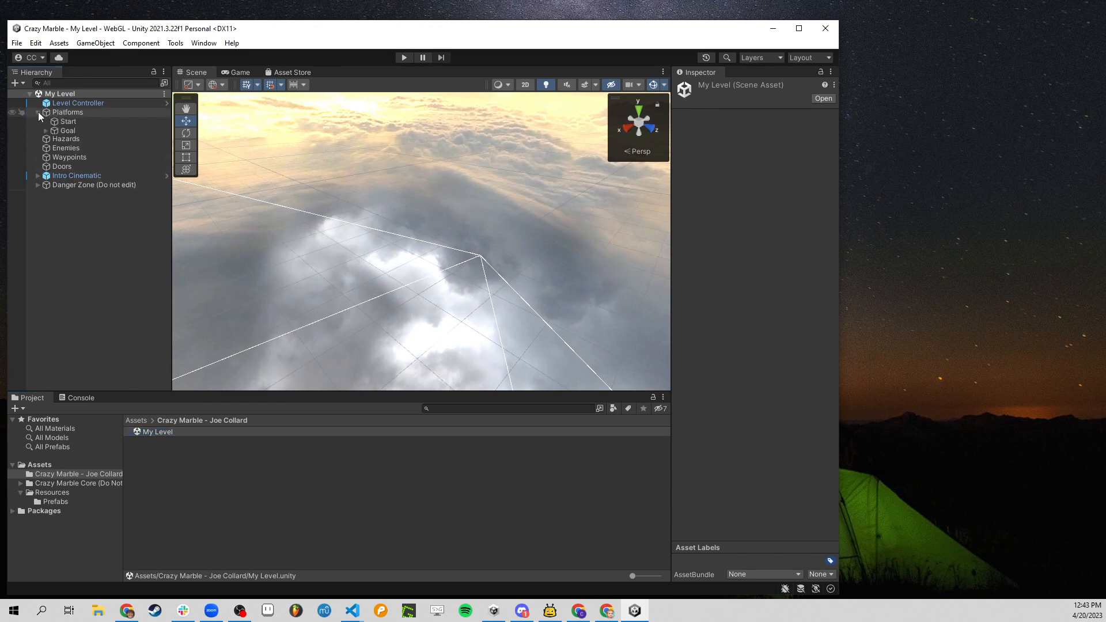
left_click(38, 112)
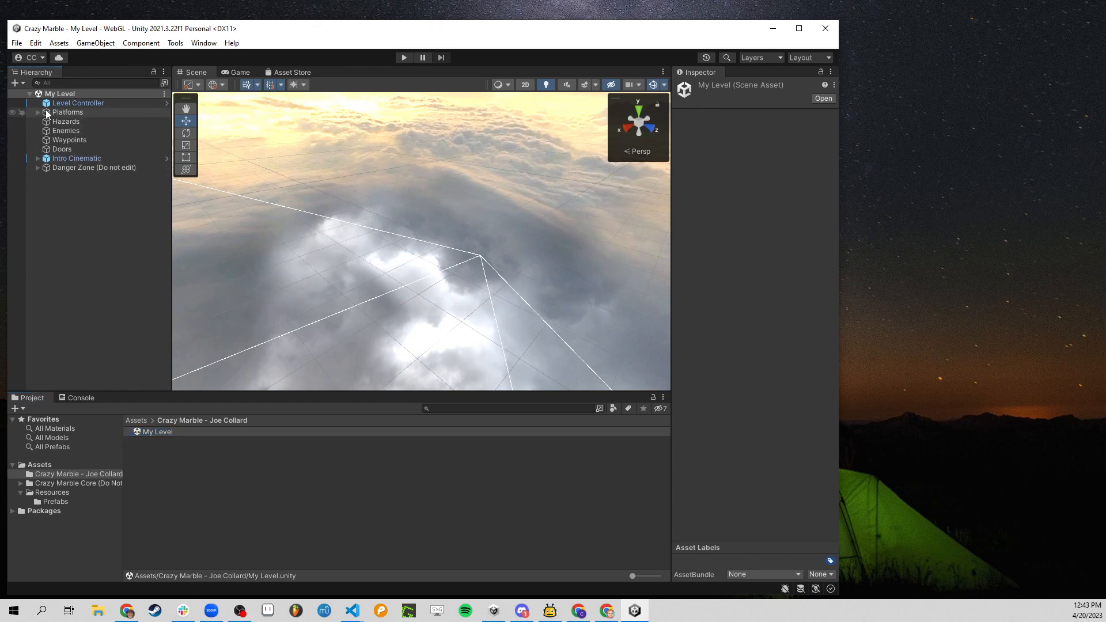
left_click(37, 113)
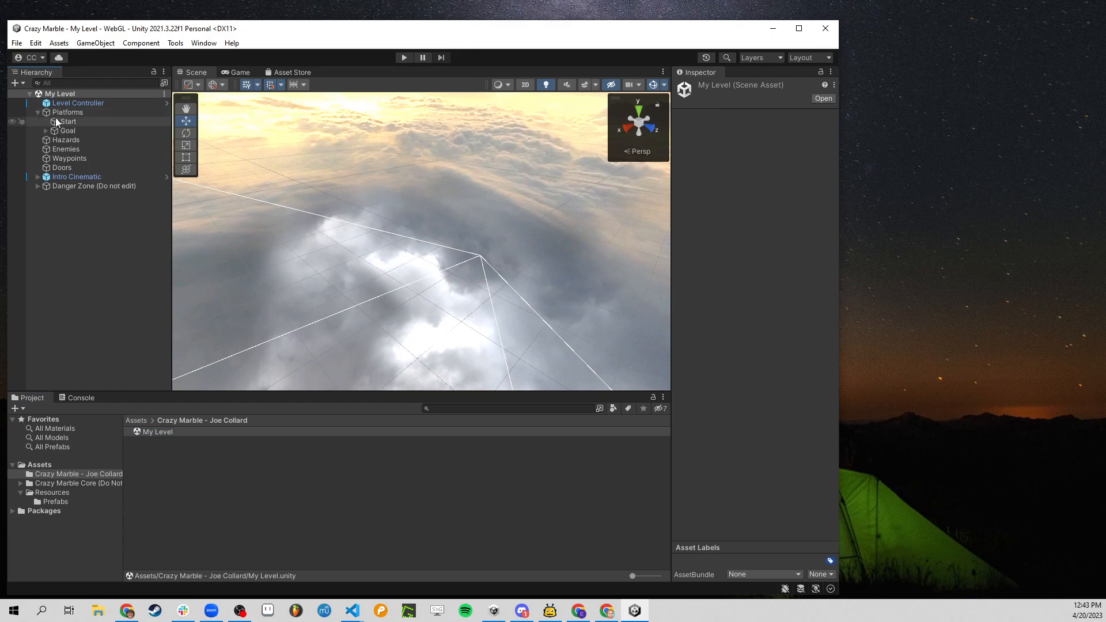
left_click(57, 121)
double_click(58, 121)
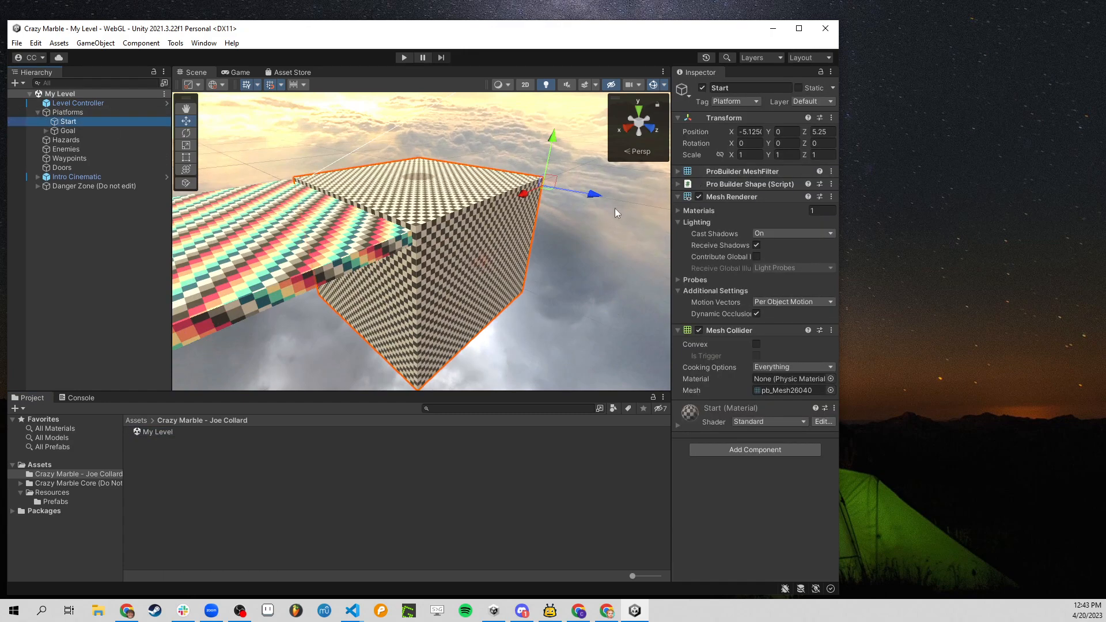
double_click(90, 130)
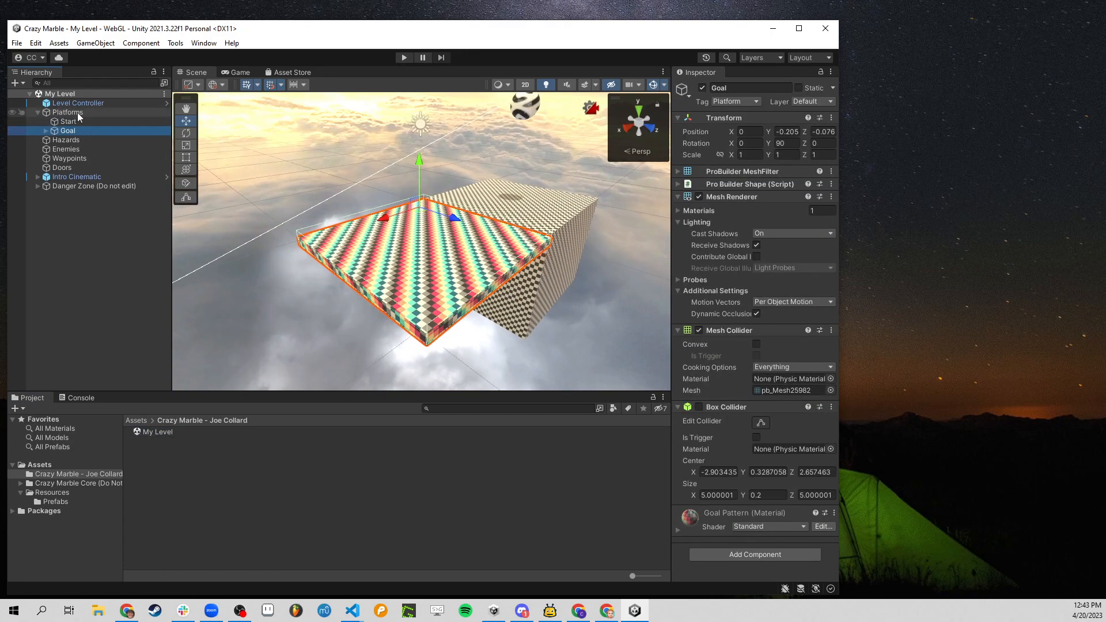
left_click(75, 119)
double_click(75, 119)
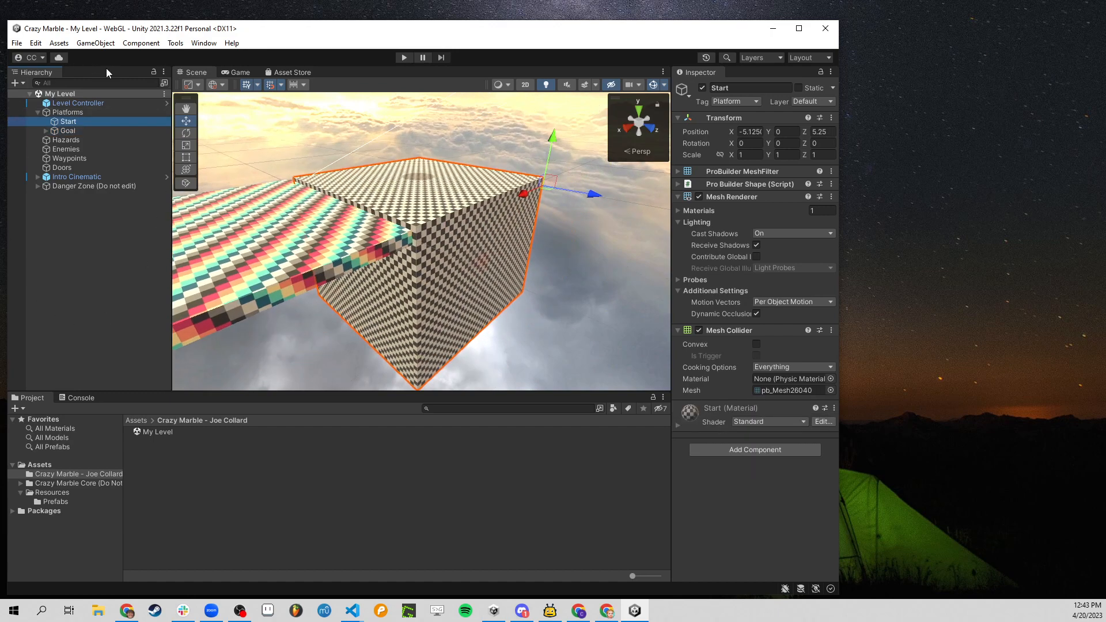
double_click(66, 132)
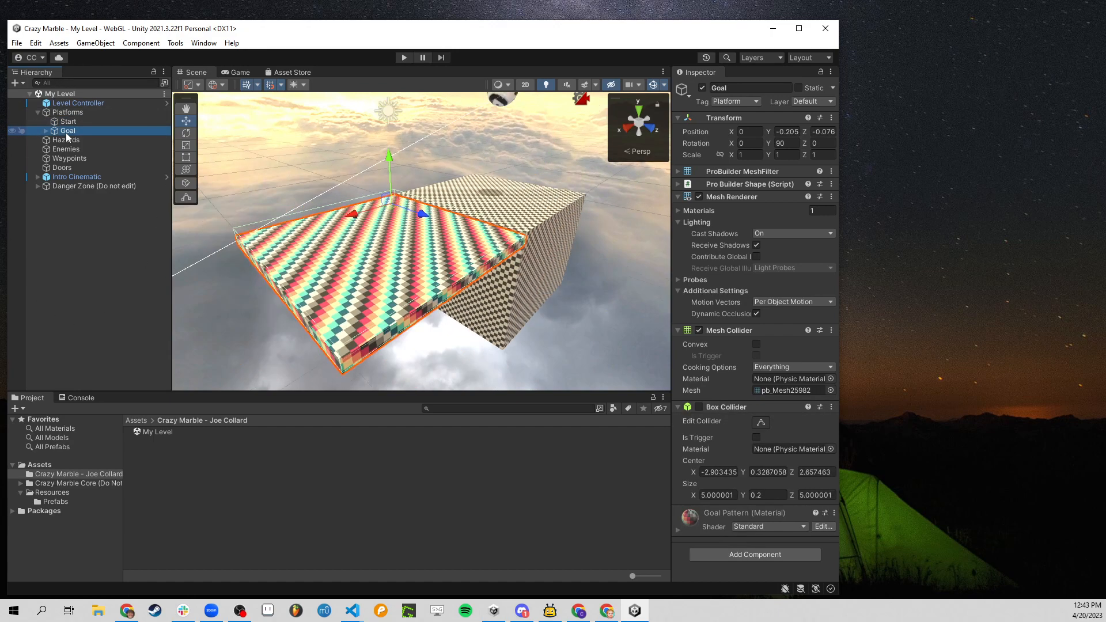
double_click(64, 134)
double_click(65, 135)
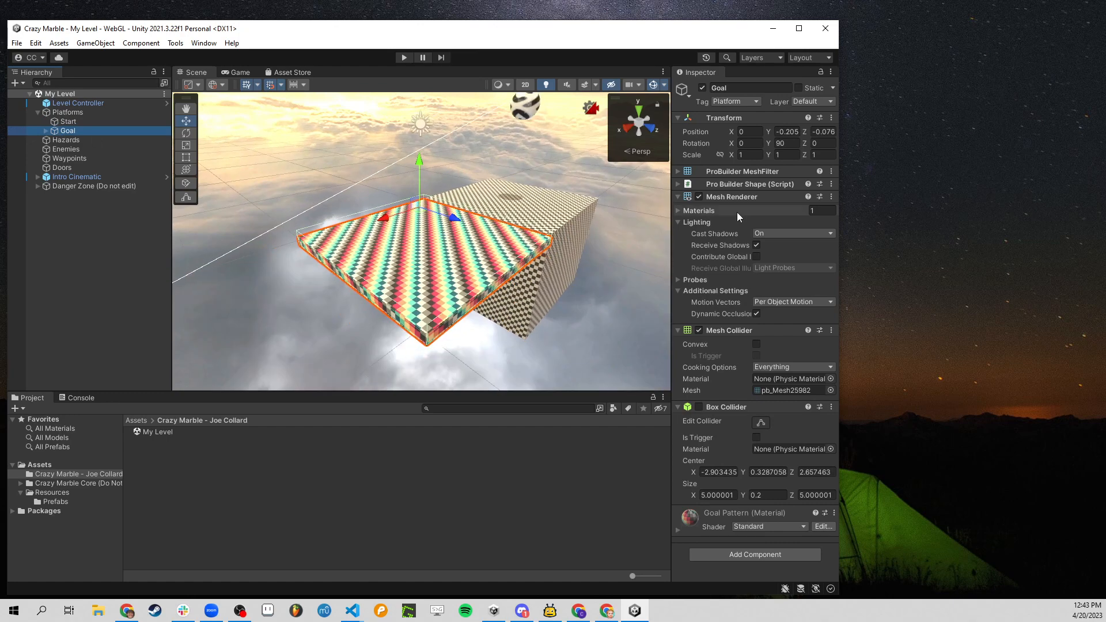
Step: Examine how the Start and Goal platforms sit next to each other from different distances and angles
scroll(425, 239, "down", 5)
scroll(425, 240, "down", 4)
scroll(426, 240, "up", 5)
scroll(426, 240, "down", 2)
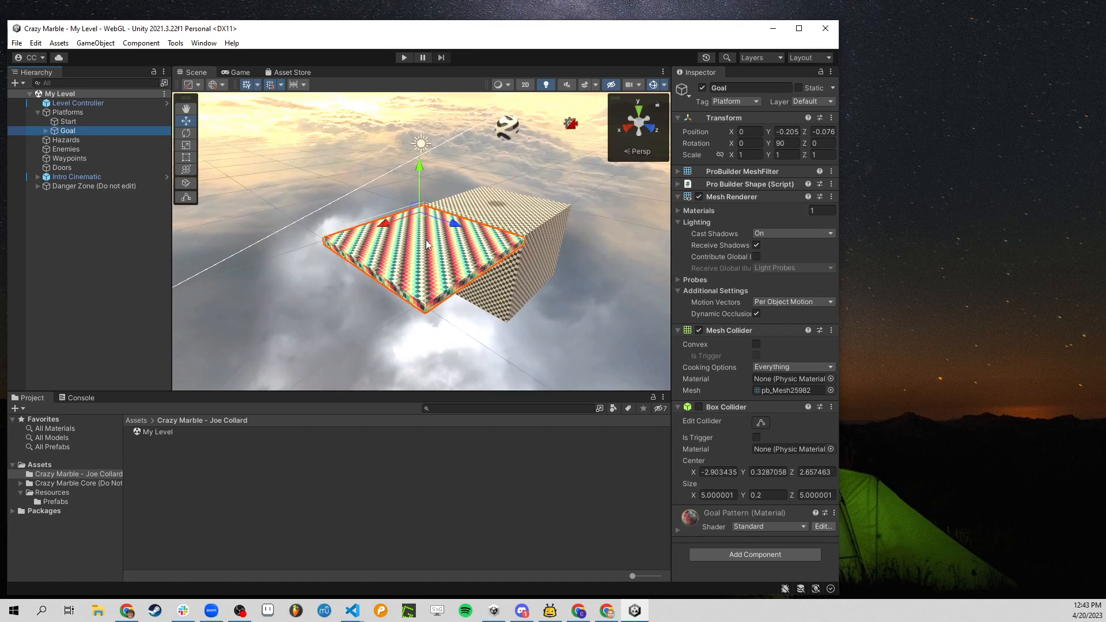
right_click_drag(502, 199, 462, 180)
key("w")
key("s")
key("d")
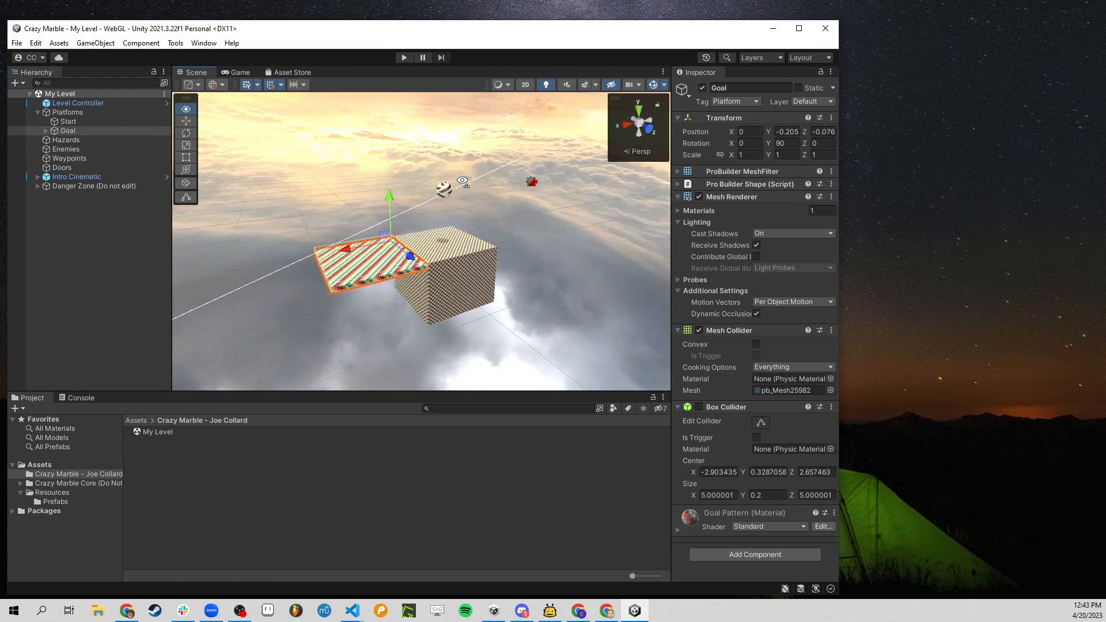
key("w")
key("a")
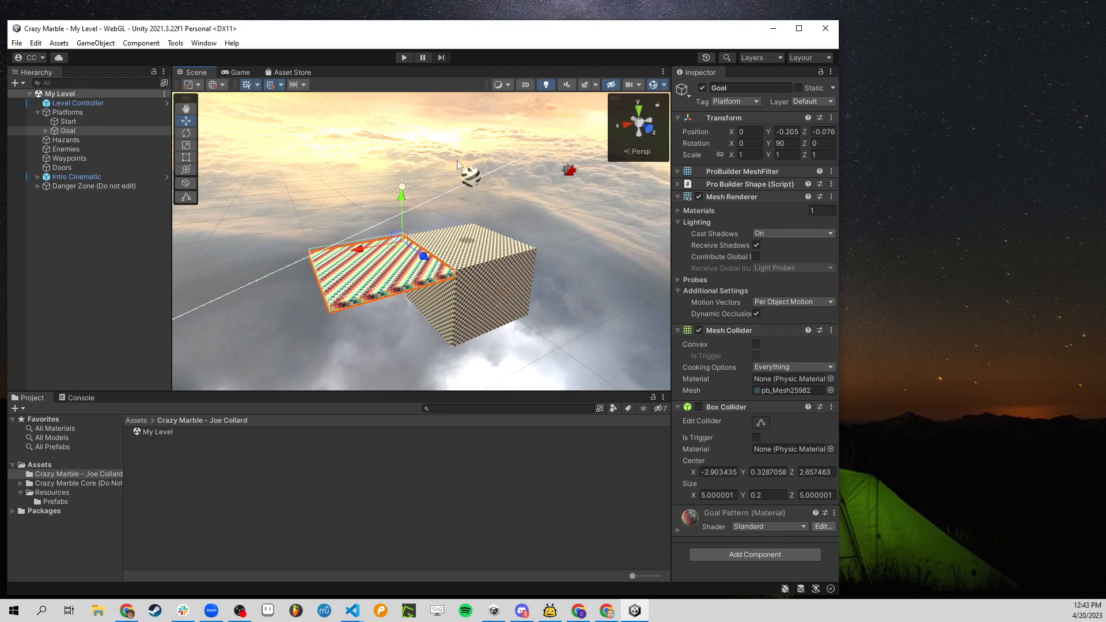
left_click(478, 244)
left_click(360, 271)
Step: Playtest the level by rolling the marble forward from the Start platform onto the Goal, and stop play mode
left_click(404, 57)
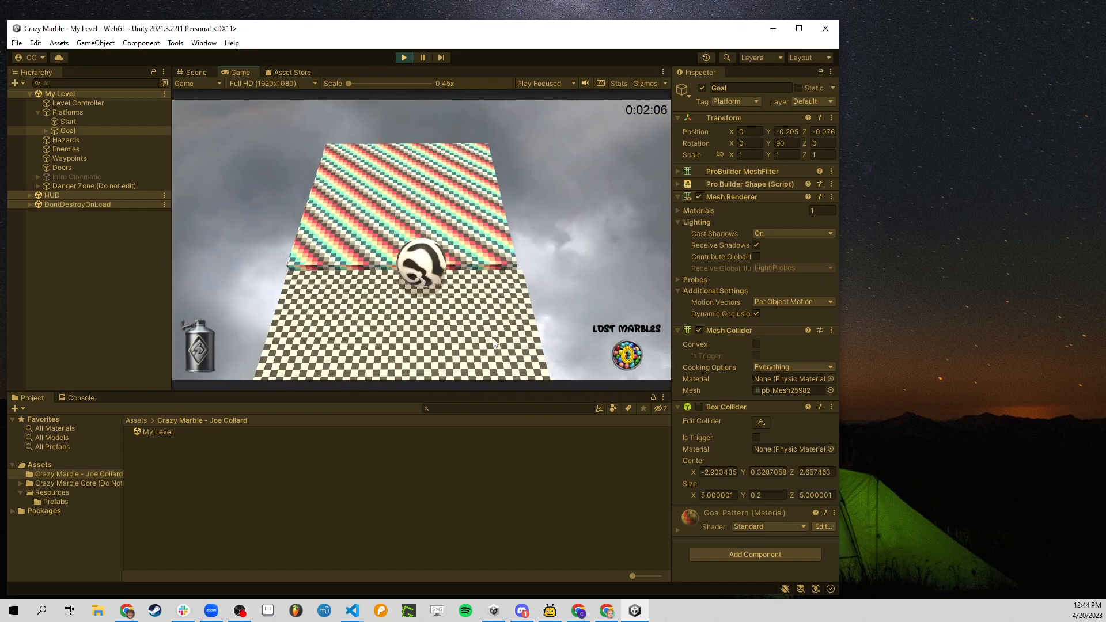
key("w")
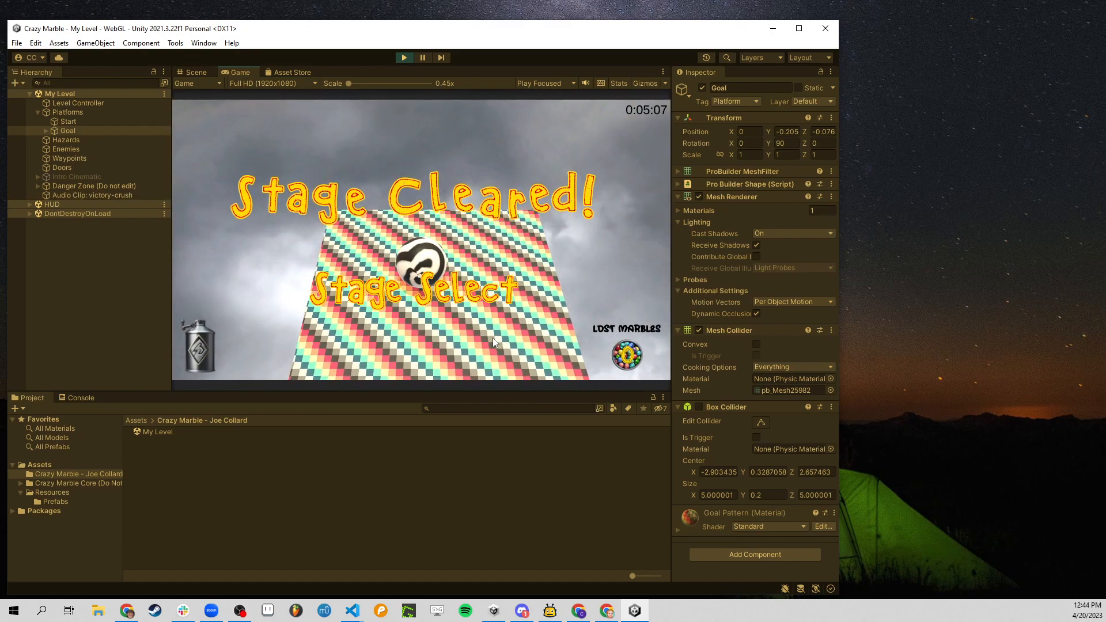
left_click(404, 59)
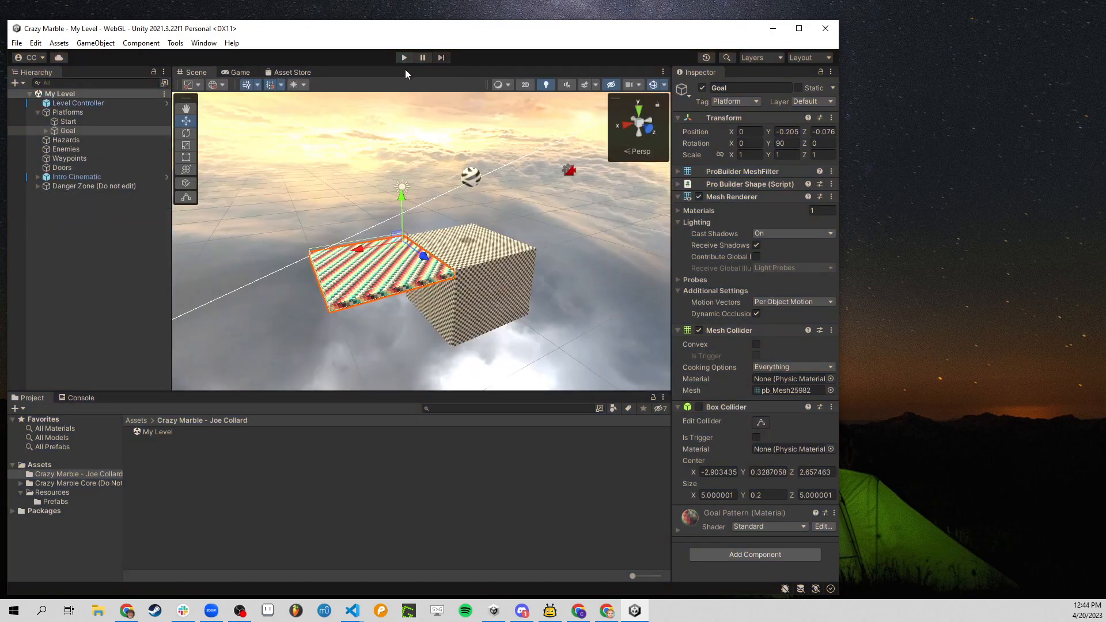
Step: Select the Goal platform and move it along X to about 4.09, away from the Start platform
scroll(444, 247, "down", 5)
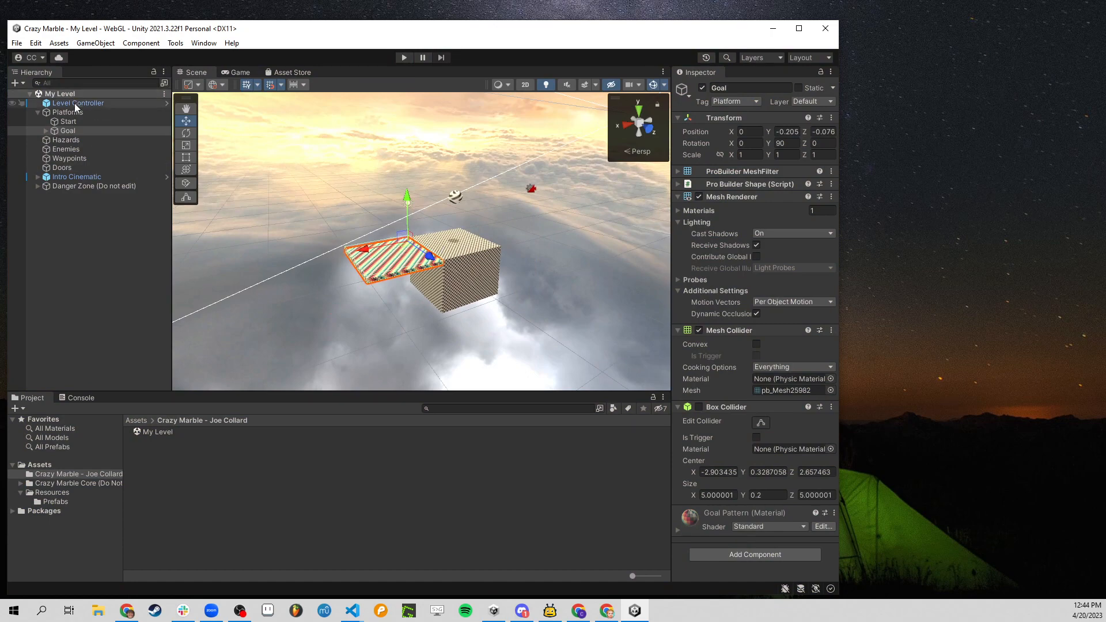
double_click(74, 132)
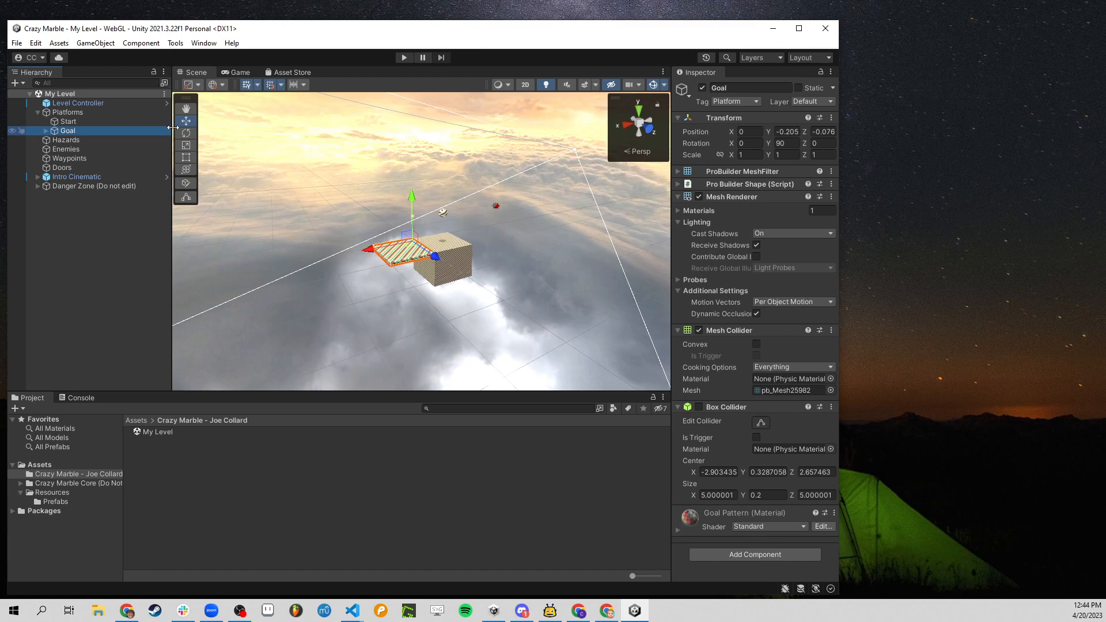
key("F2")
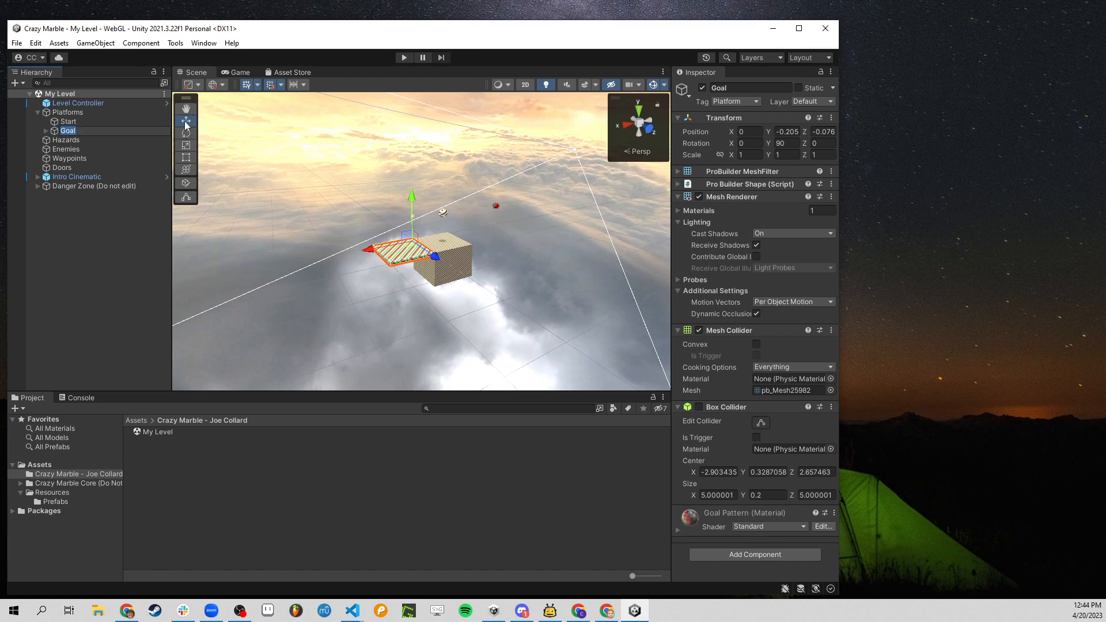
left_click(186, 119)
left_click(186, 110)
left_click(187, 121)
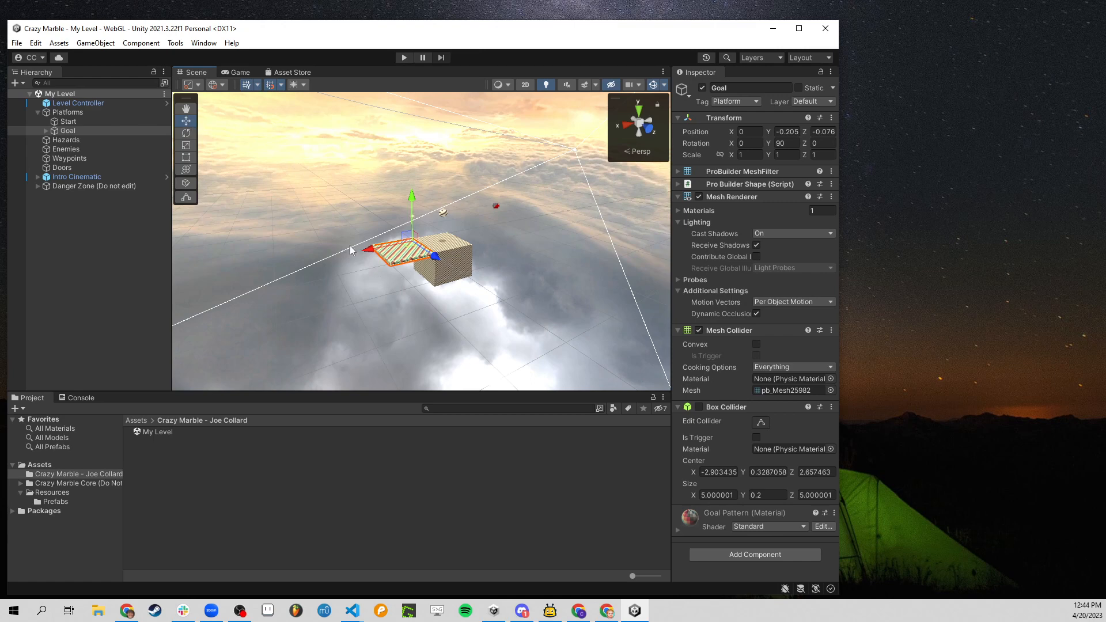
mouse_move(371, 250)
left_mouse_down()
mouse_move(270, 268)
mouse_move(376, 260)
left_mouse_up()
left_click_drag(368, 250, 334, 255)
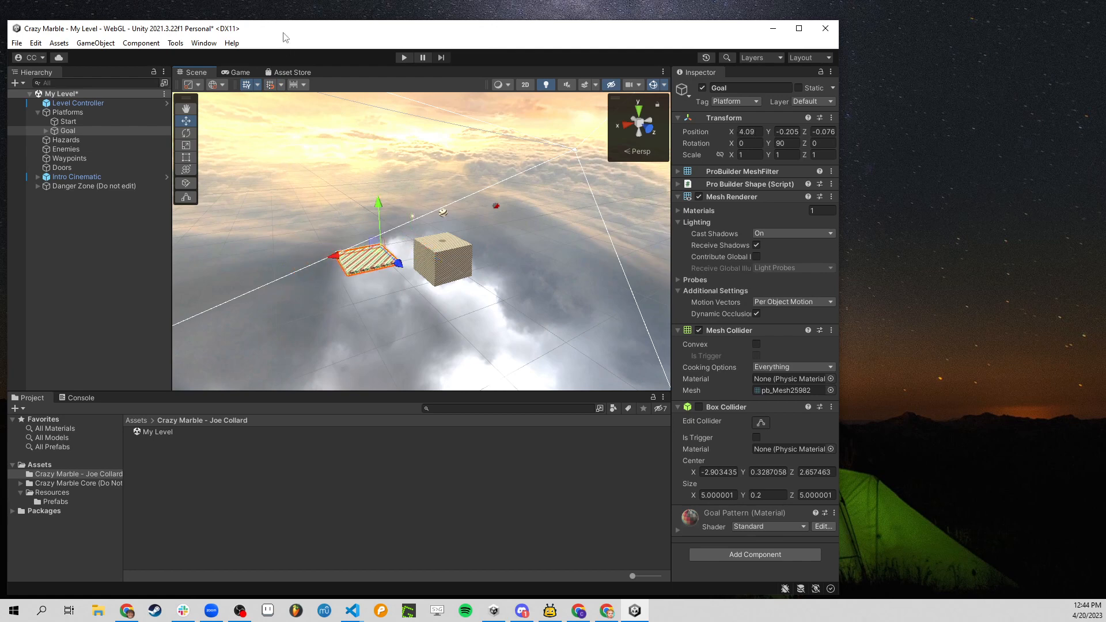
Step: Open the grid snapping settings and turn grid snapping off for the scene view
left_click(282, 86)
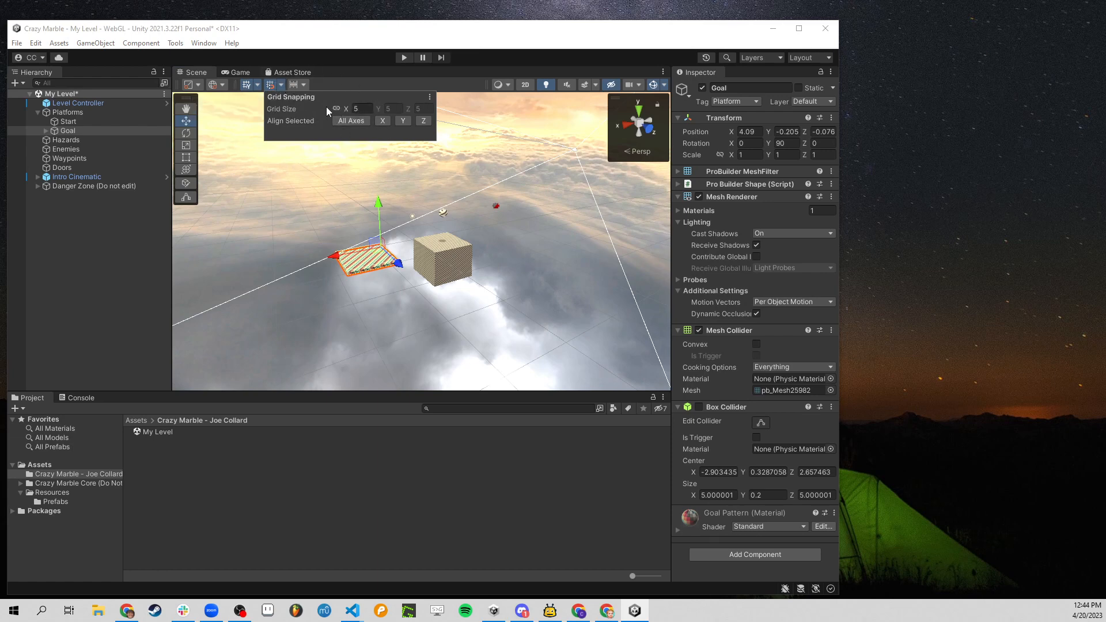
left_click(366, 107)
left_click(347, 84)
left_click(272, 87)
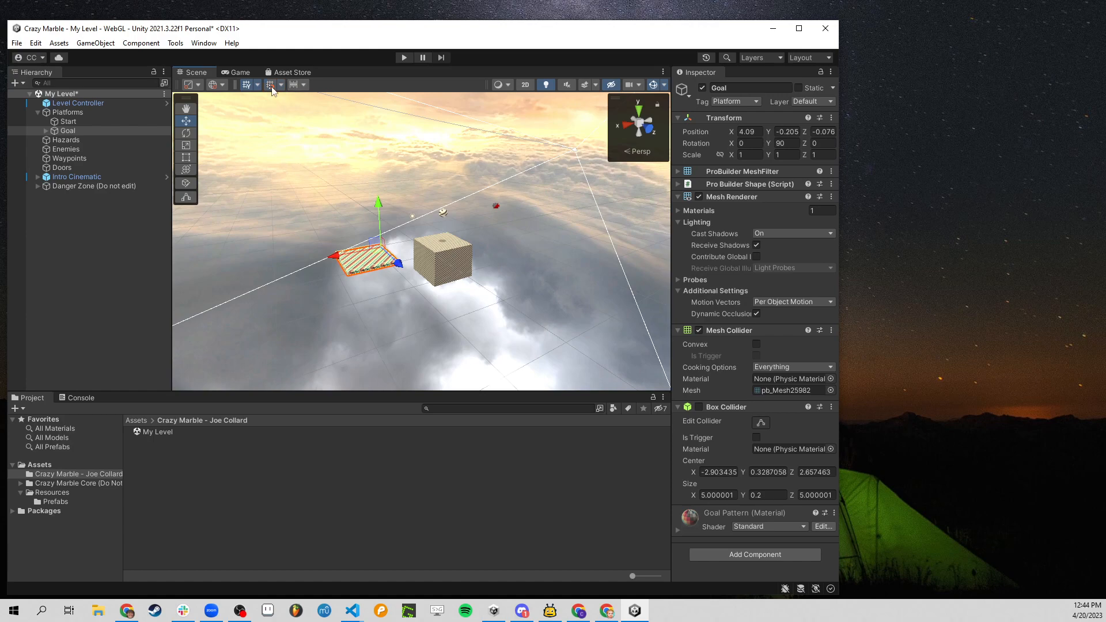
left_click(256, 268)
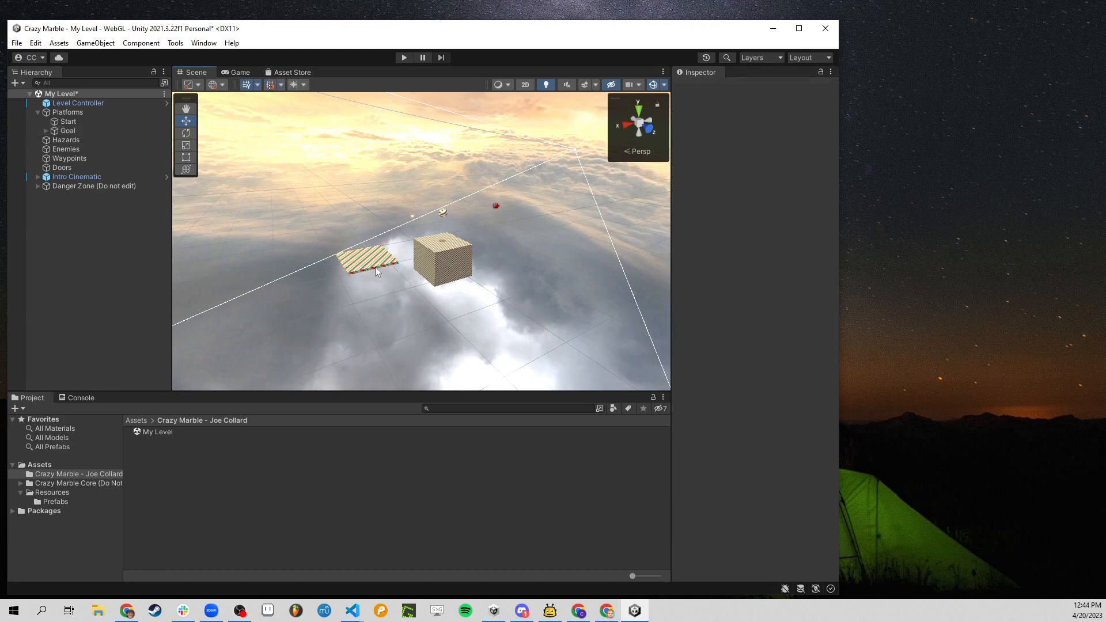
Step: Move the Goal platform far from Start, to about X 17.19, Y 7.3, Z 32.25
left_click(76, 131)
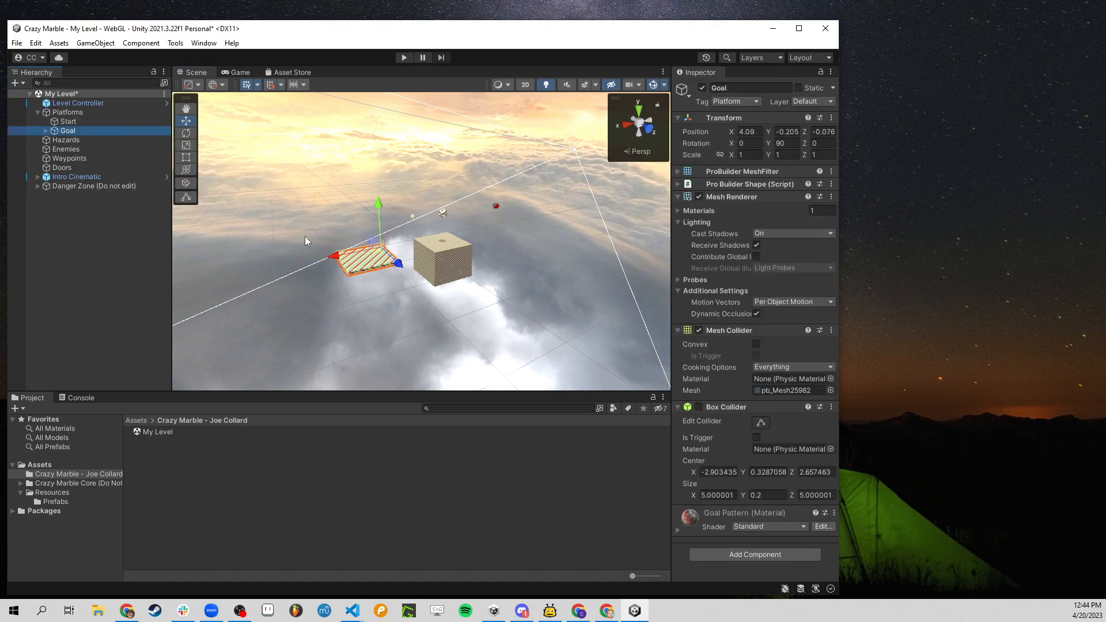
left_click(337, 257)
left_click_drag(337, 254, 183, 268)
scroll(345, 210, "down", 5)
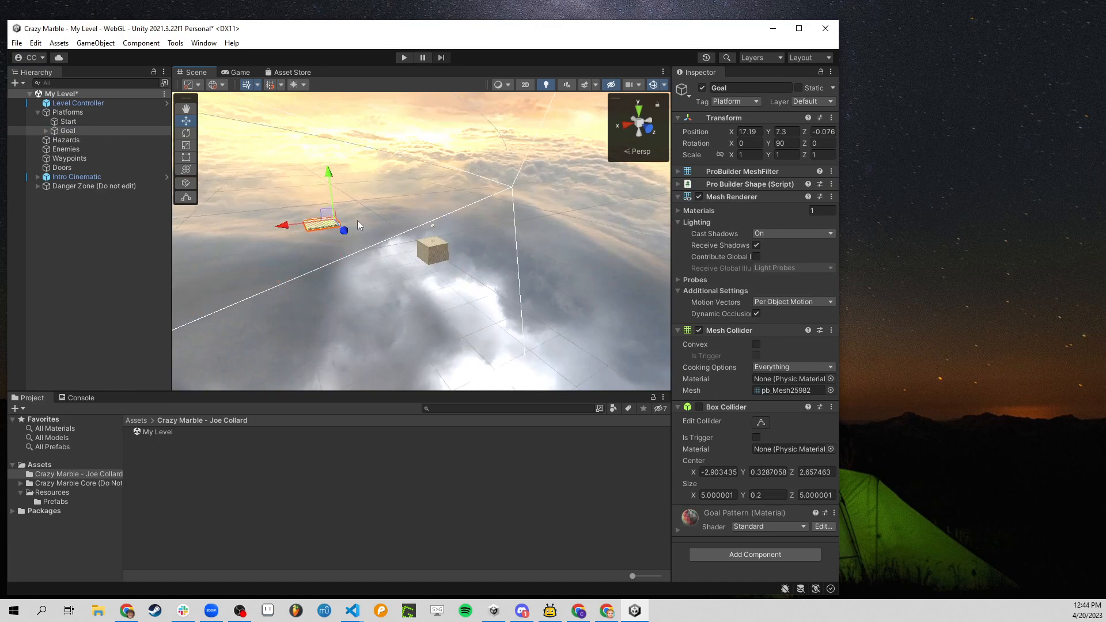
left_click_drag(345, 231, 435, 339)
Step: Open the ProBuilder window and place it over the outer edge of the Inspector, clear of the scene view
right_click_drag(383, 214, 879, 231)
key("a")
key("w")
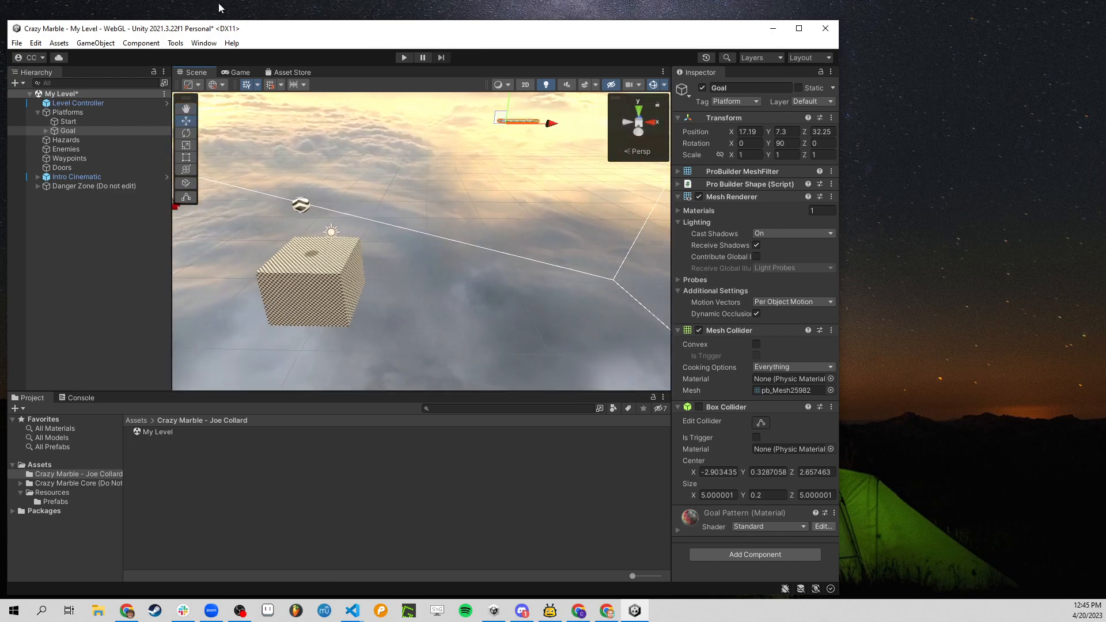
right_click_drag(419, 248, 363, 236)
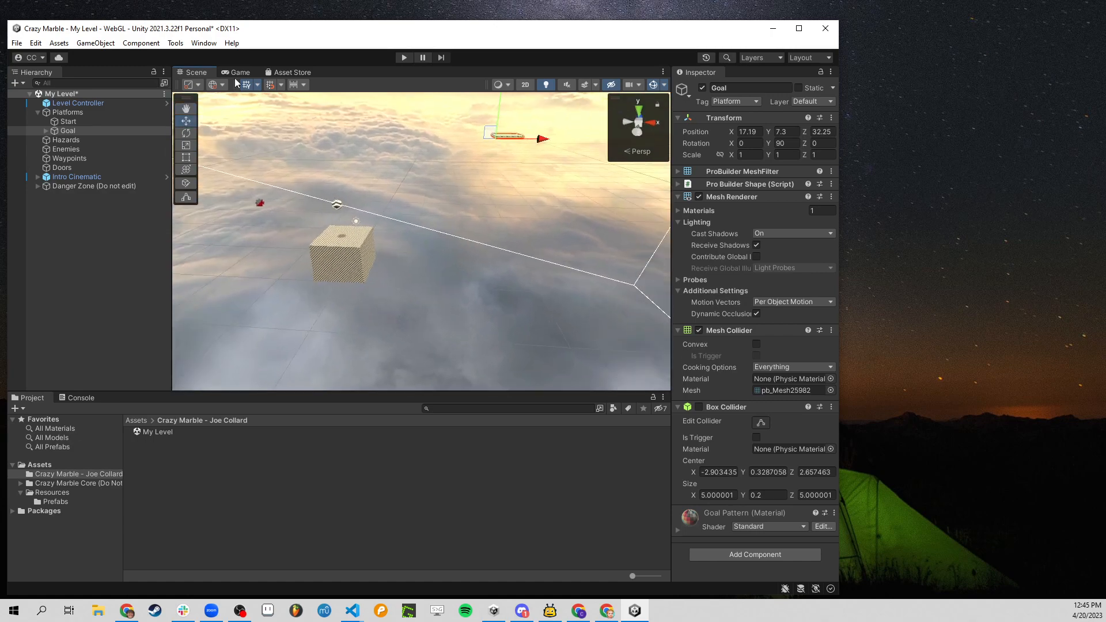
left_click(176, 45)
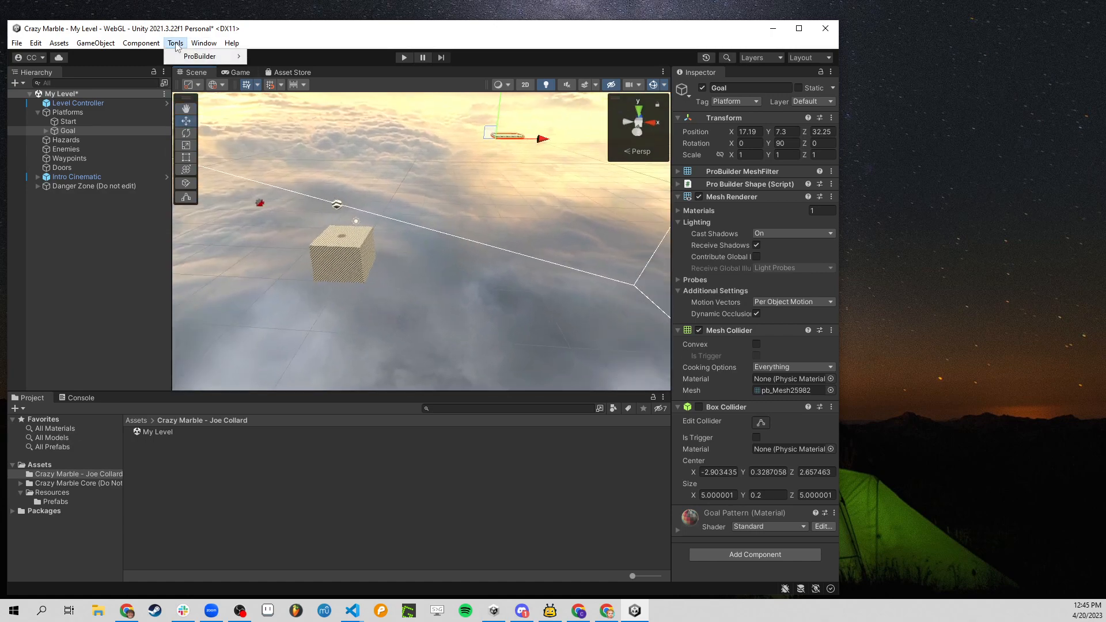
mouse_move(184, 60)
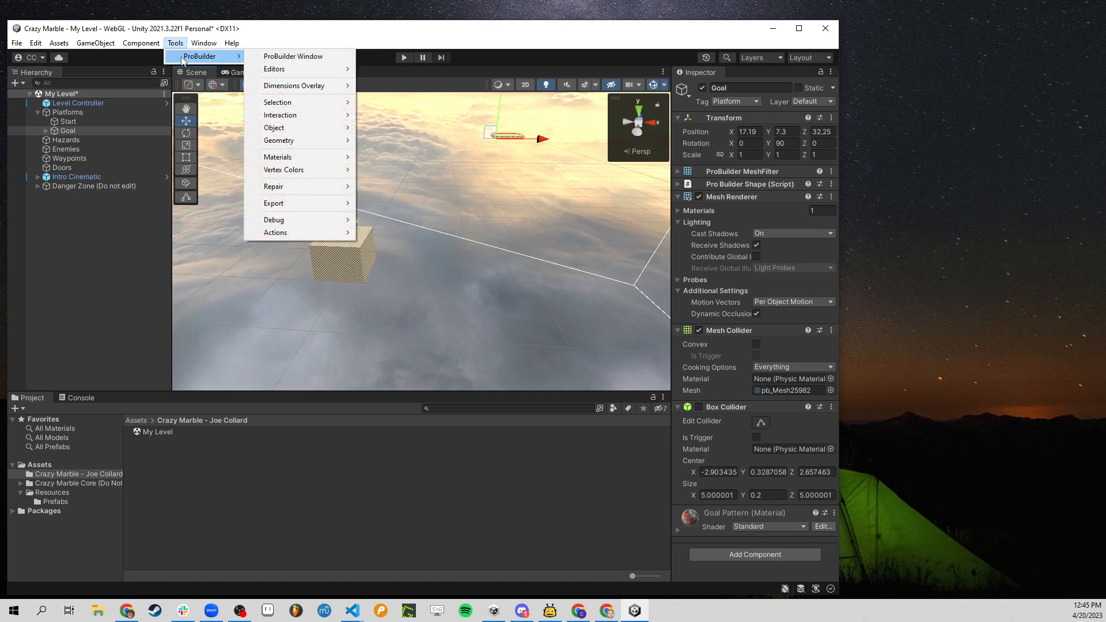
left_click(301, 57)
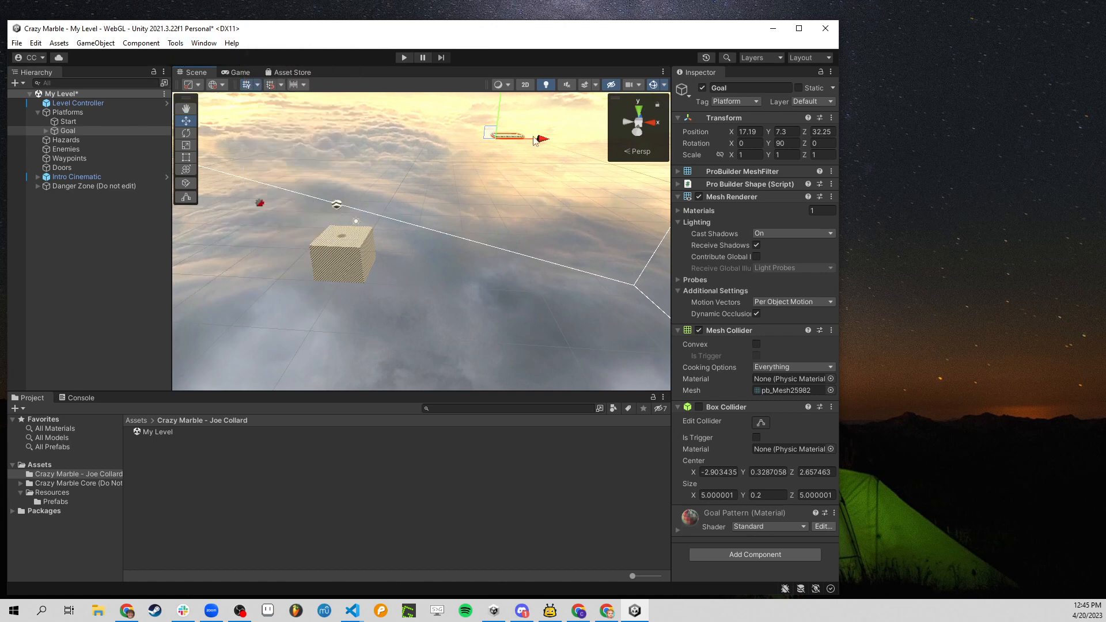
left_click_drag(696, 91, 785, 123)
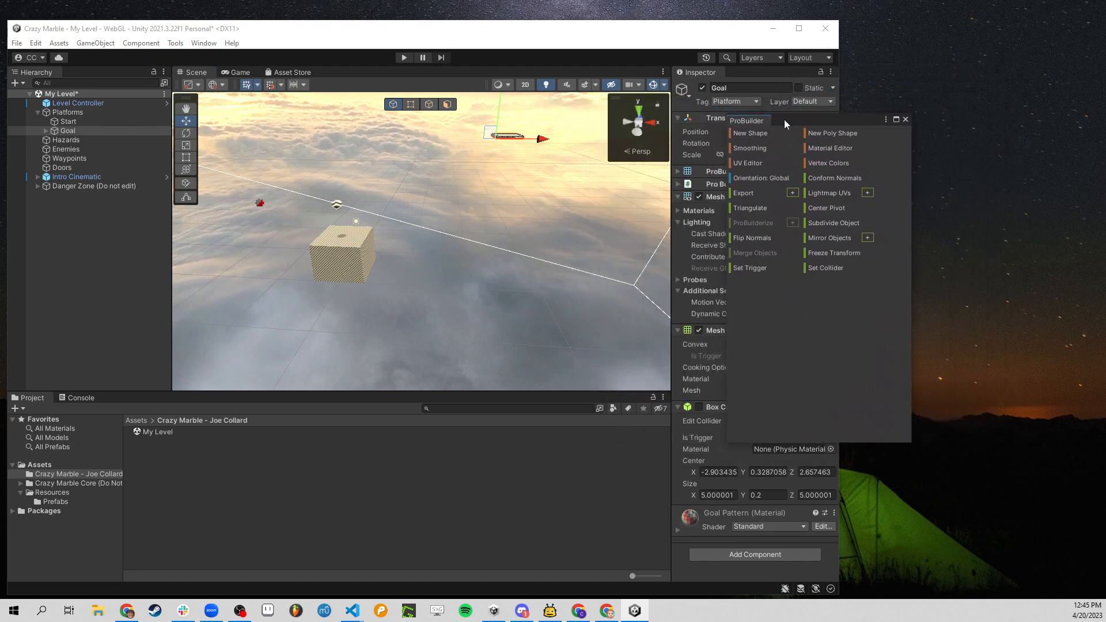
left_click_drag(752, 87, 816, 116)
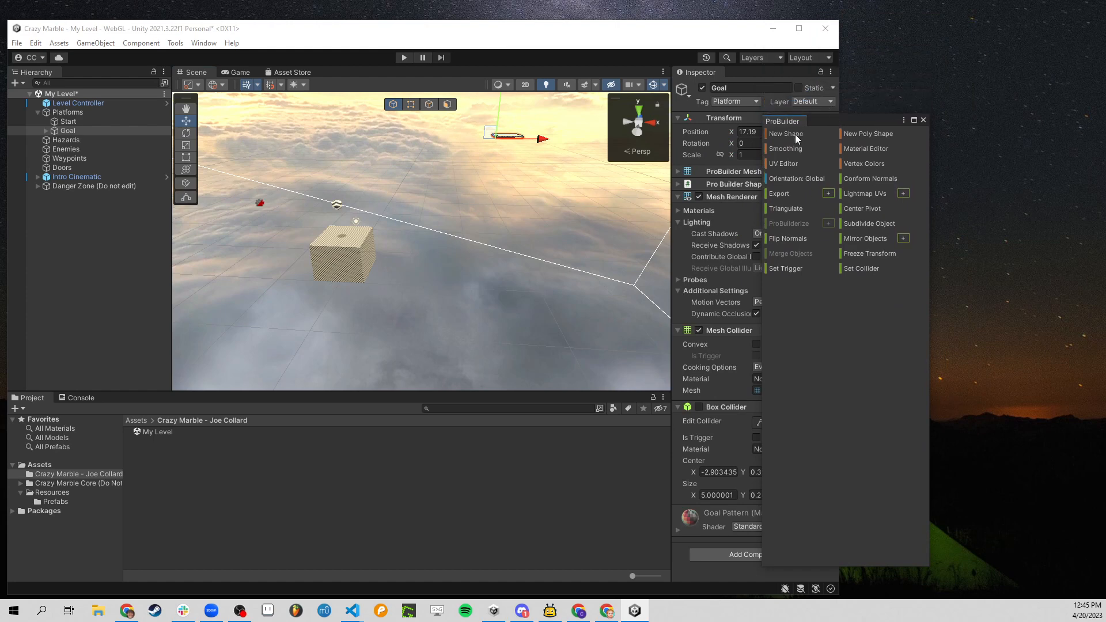
Step: Create a flat ProBuilder cube about 6.54 by 0.77 by 5.41 beside the Start platform
left_click(795, 135)
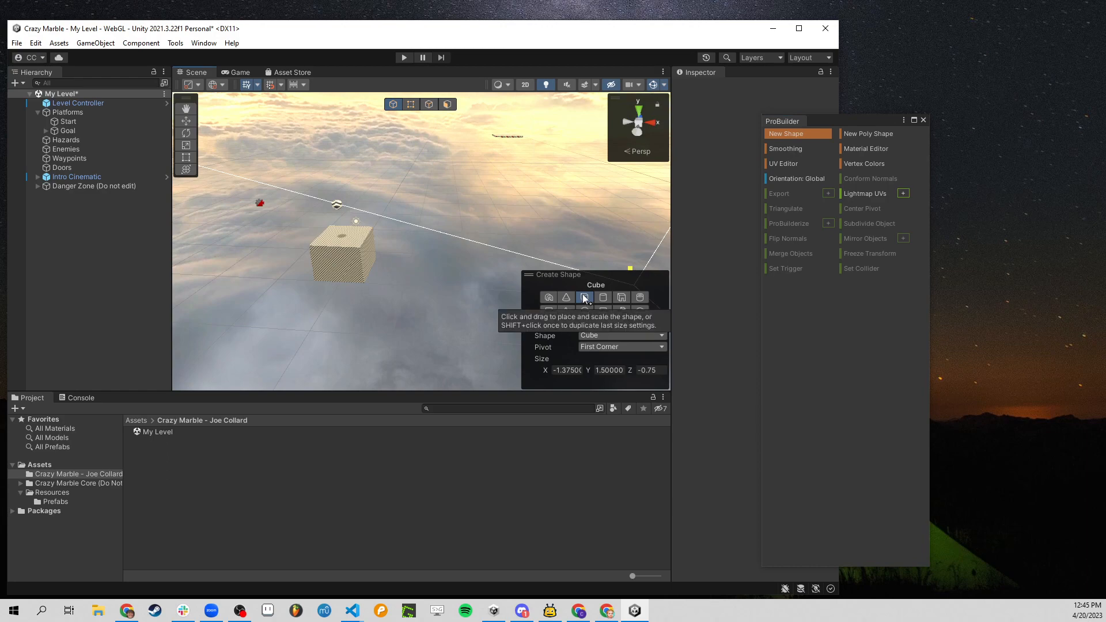
mouse_move(377, 255)
right_mouse_down()
mouse_move(494, 292)
mouse_move(366, 298)
mouse_move(379, 287)
mouse_move(363, 219)
mouse_move(390, 254)
right_mouse_up()
key("w")
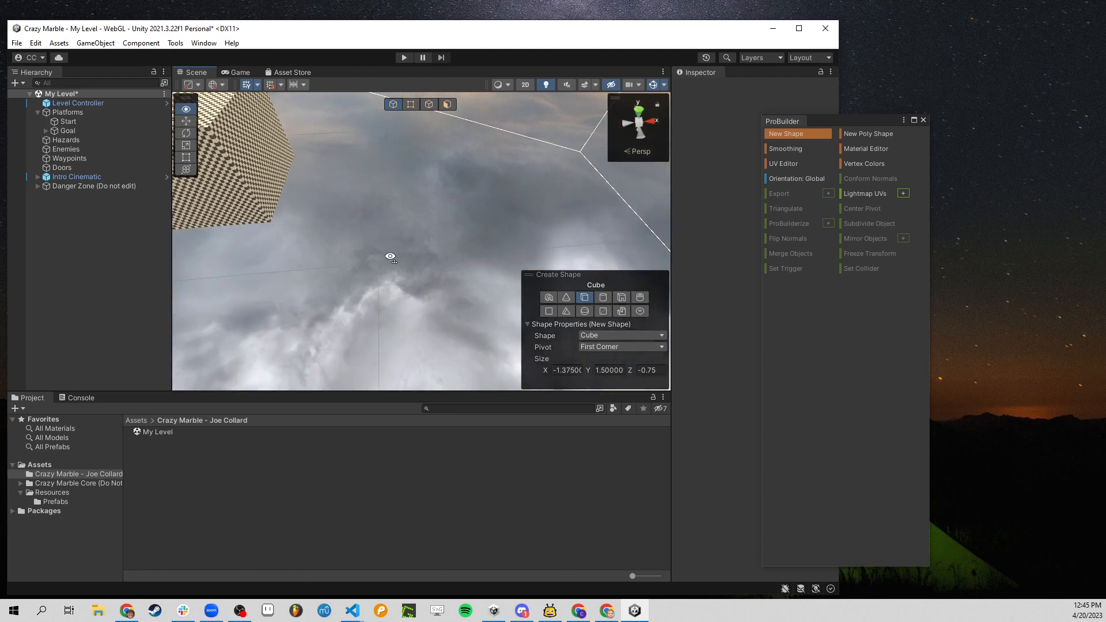
scroll(350, 237, "down", 8)
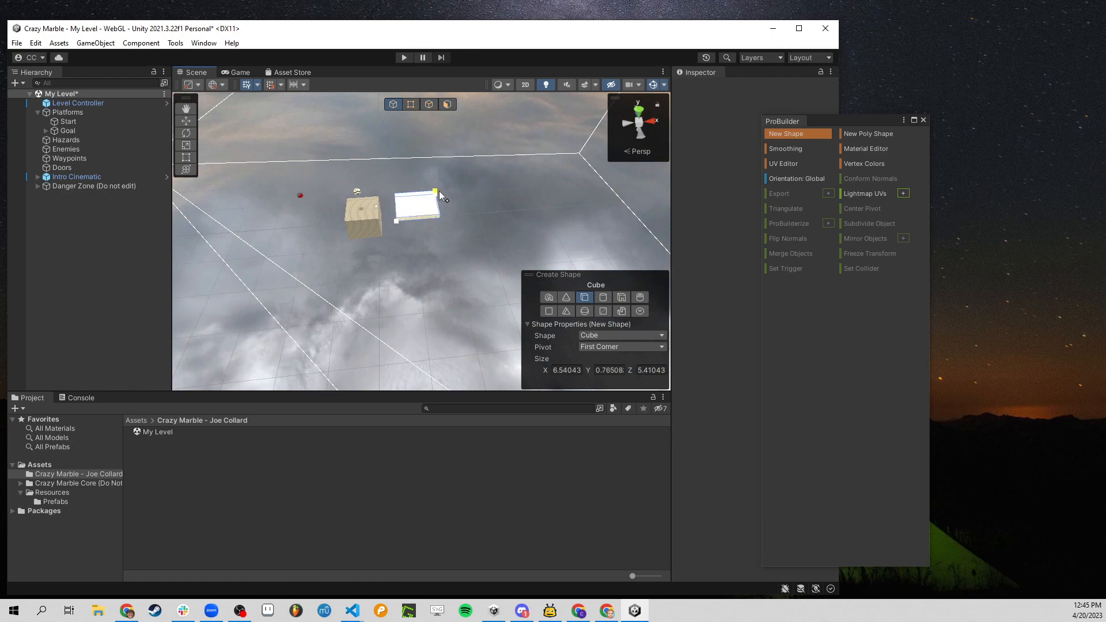
left_click(440, 191)
Step: Playtest the level by rolling the marble onto the new cube platform, and stop play mode
right_click_drag(458, 198, 616, 184)
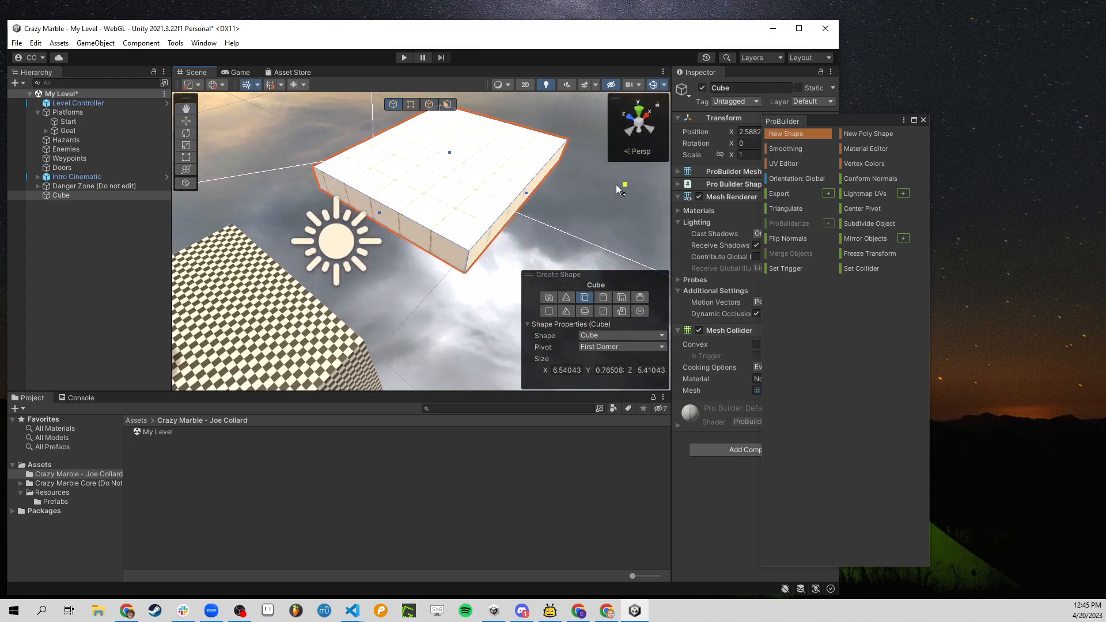
left_click(405, 57)
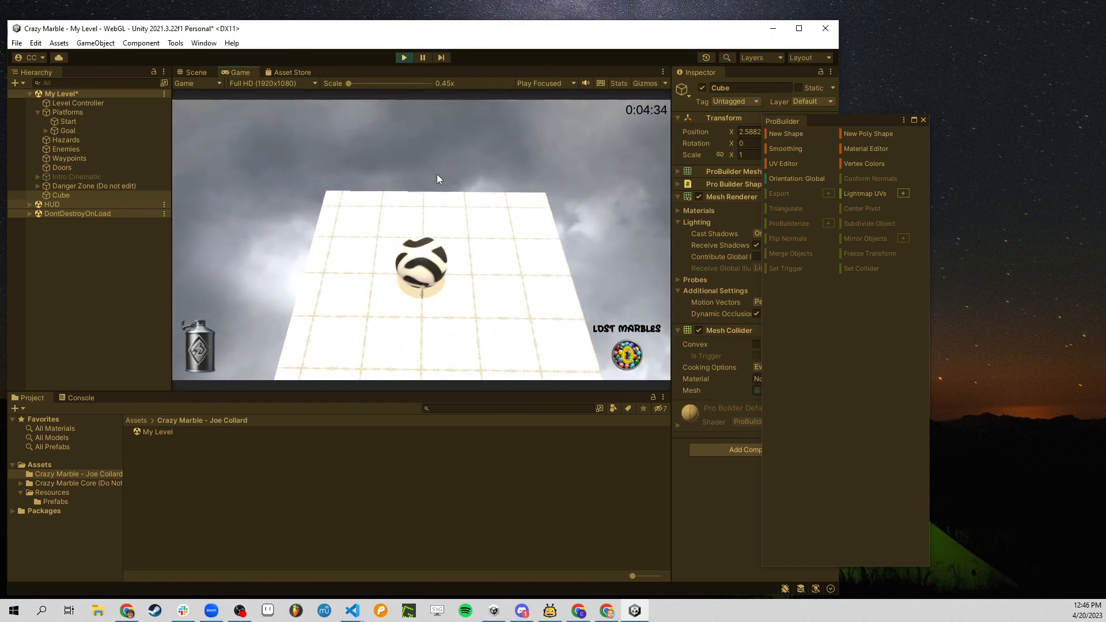
left_click(398, 57)
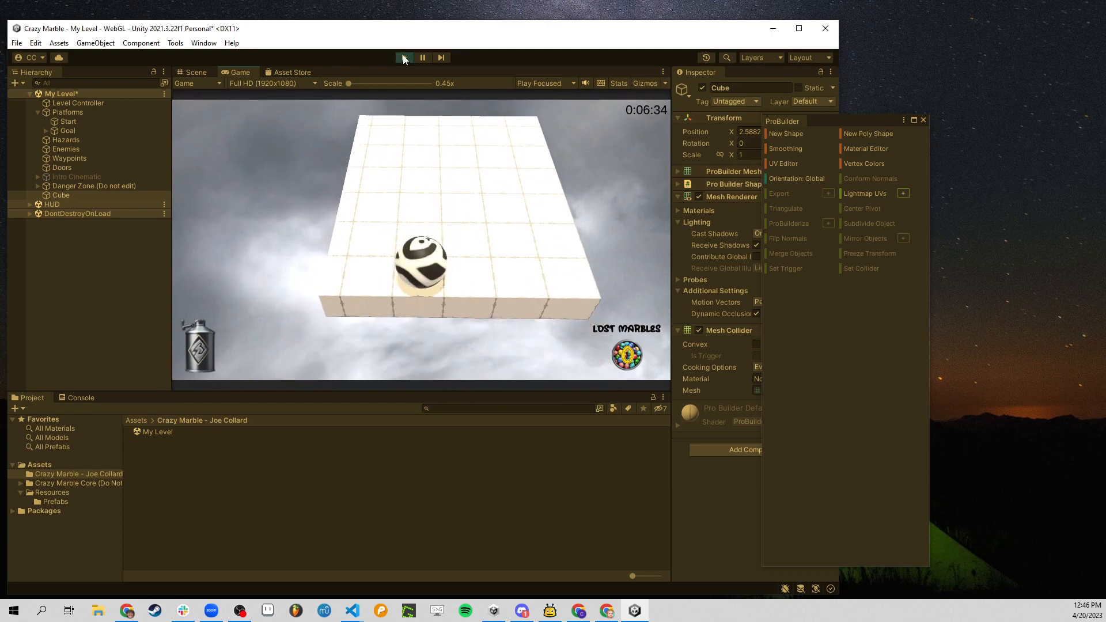
Step: Switch ProBuilder back to object selection and shift the cube platform to about X 3.51
scroll(482, 209, "down", 8)
scroll(480, 210, "up", 4)
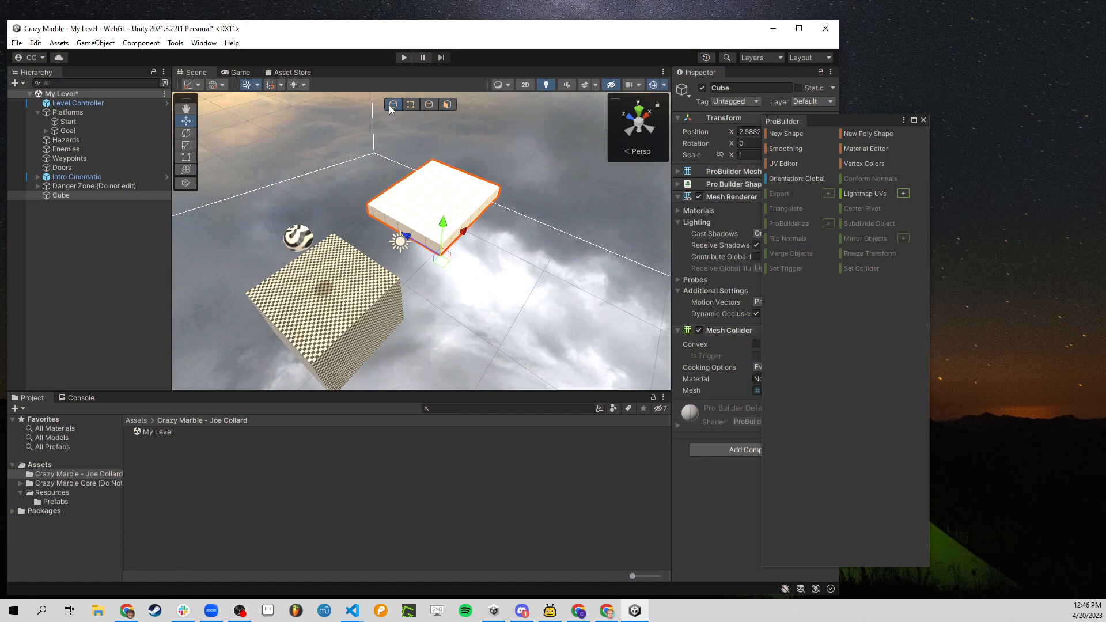
left_click_drag(827, 123, 840, 99)
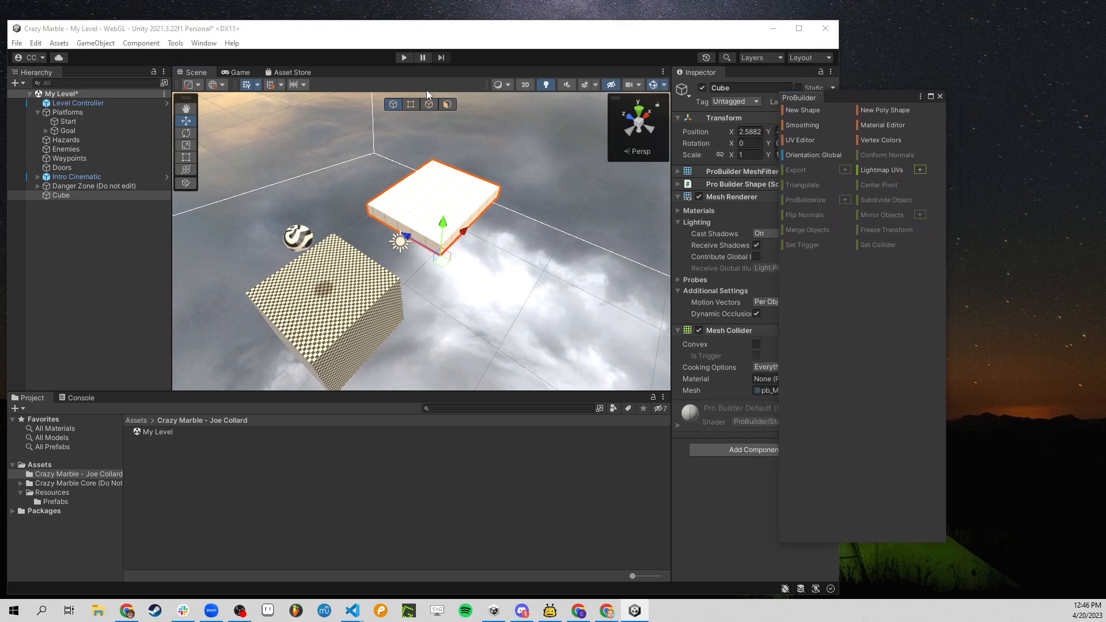
left_click(429, 105)
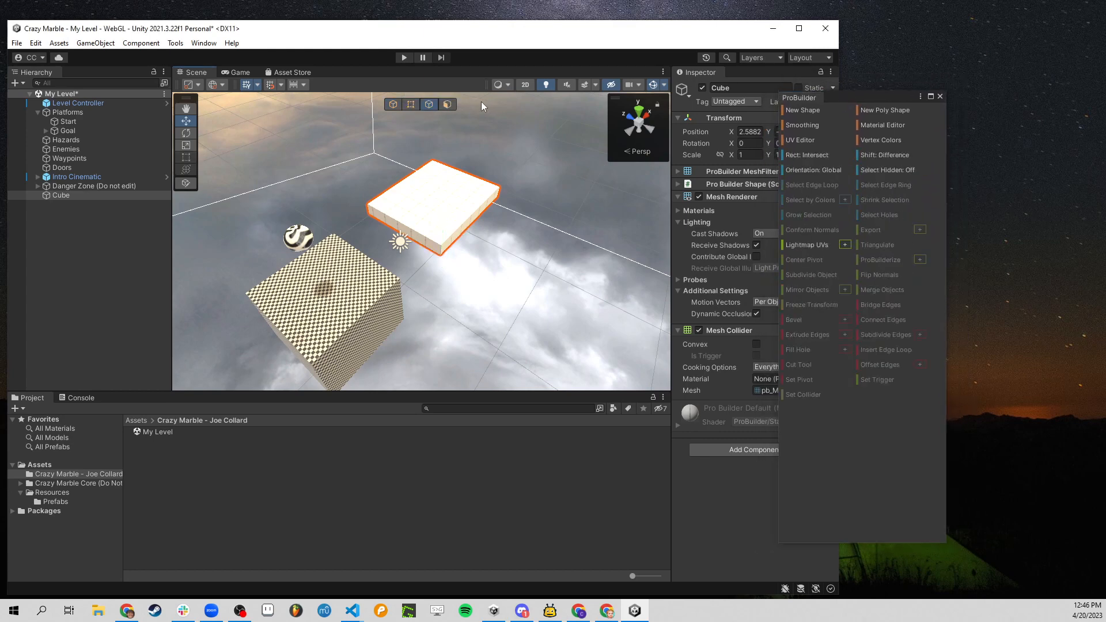
left_click(396, 100)
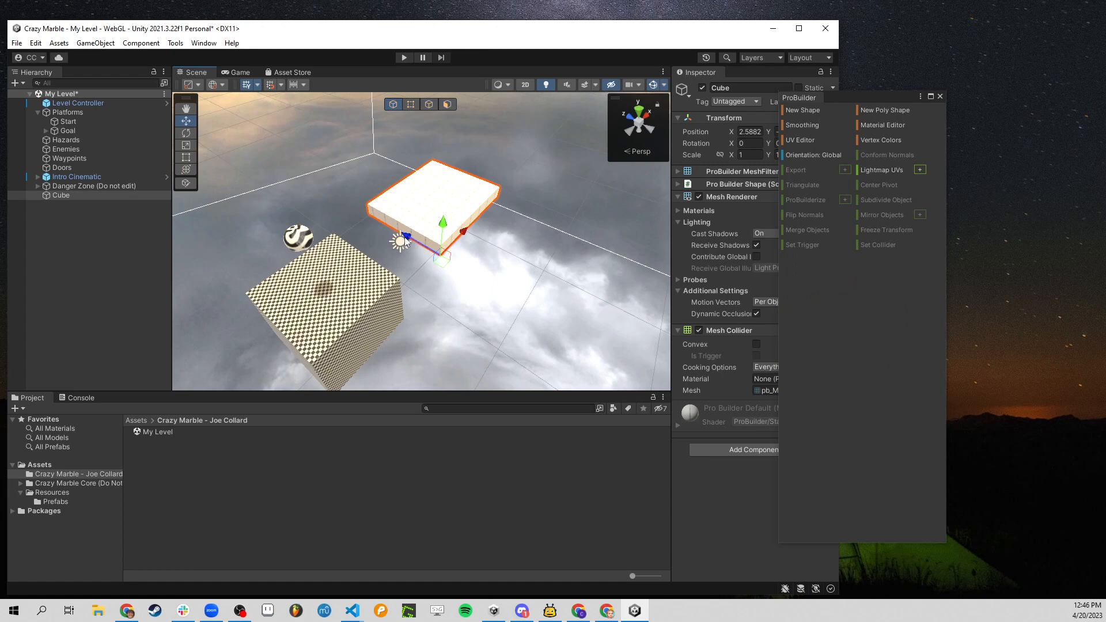
left_click_drag(405, 241, 445, 260)
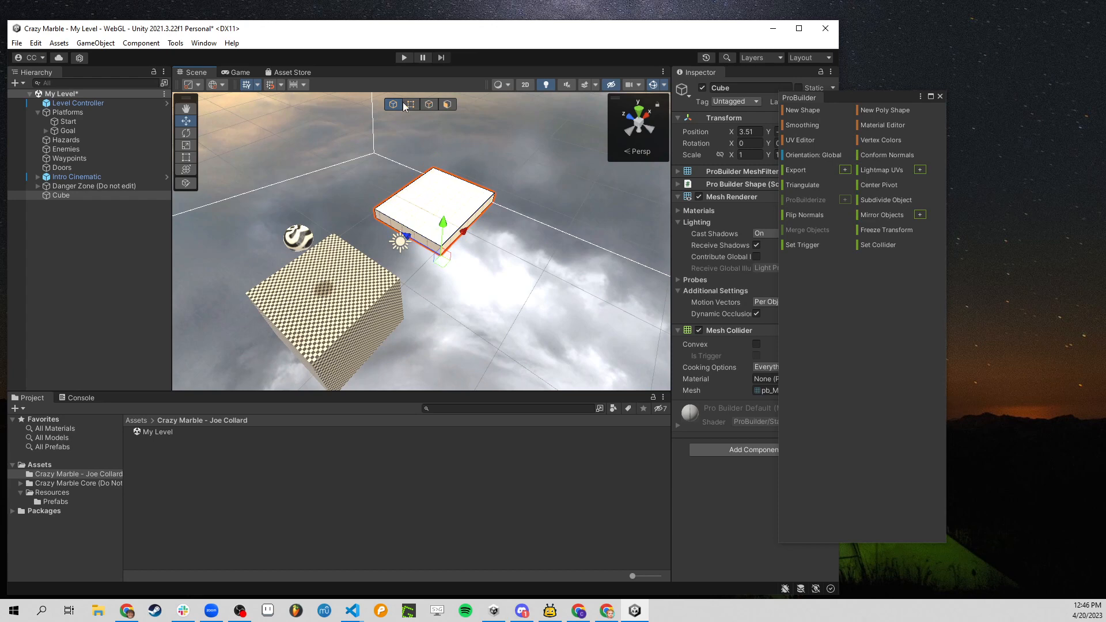
Step: Try moving the cube's side face in ProBuilder face selection mode, and undo the last move
left_click(447, 105)
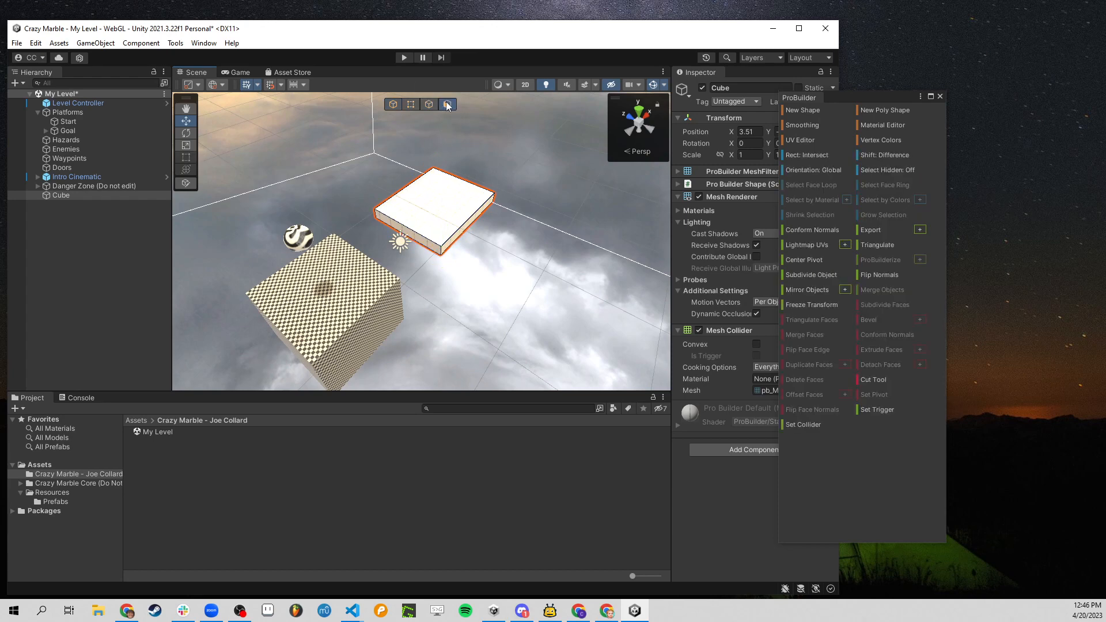
left_click(466, 224)
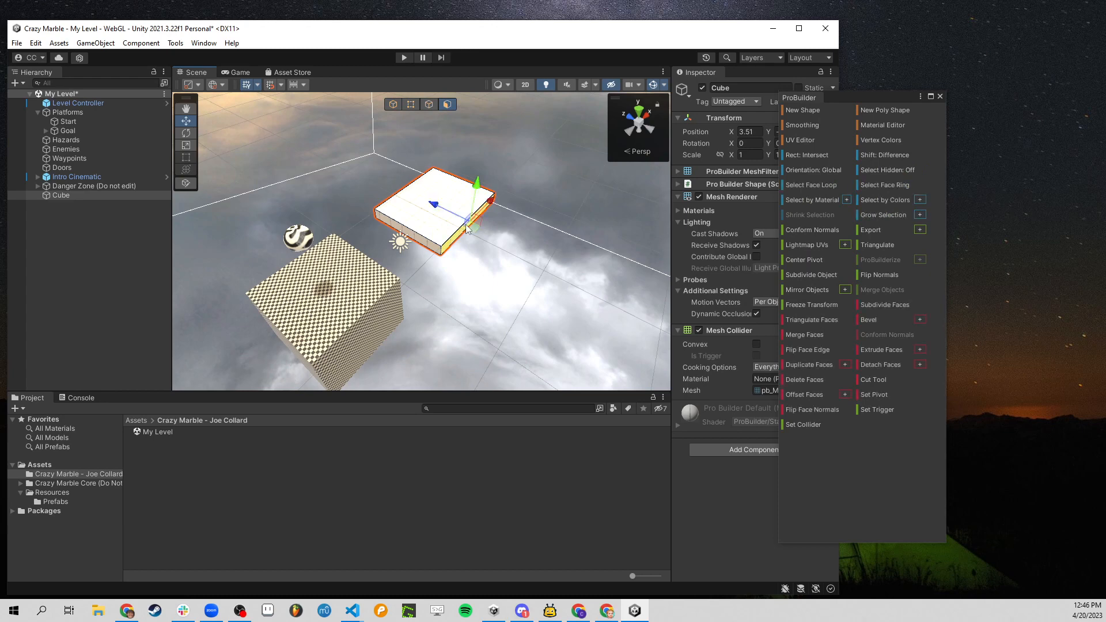
left_click(427, 246)
mouse_move(435, 209)
left_mouse_down()
mouse_move(487, 233)
mouse_move(414, 207)
mouse_move(467, 225)
mouse_move(453, 214)
mouse_move(429, 221)
left_mouse_up()
left_click_drag(476, 192, 502, 168)
key("ctrl+z")
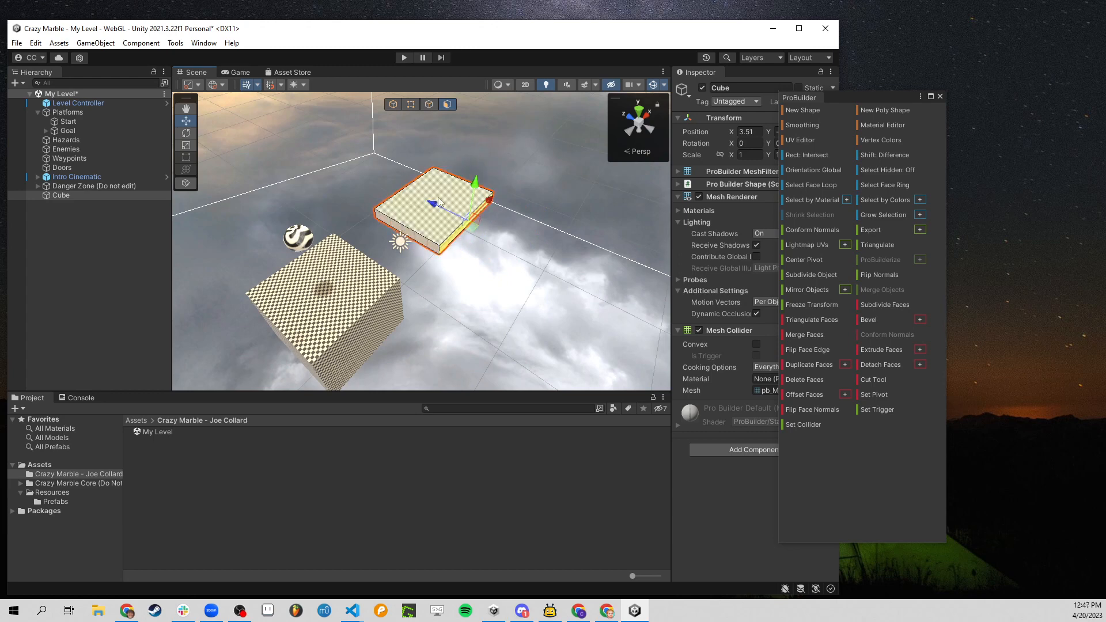
Step: Reshape the cube platform by moving its side face and adjusting the height of its top face
left_click_drag(434, 204, 373, 228)
left_click(425, 209)
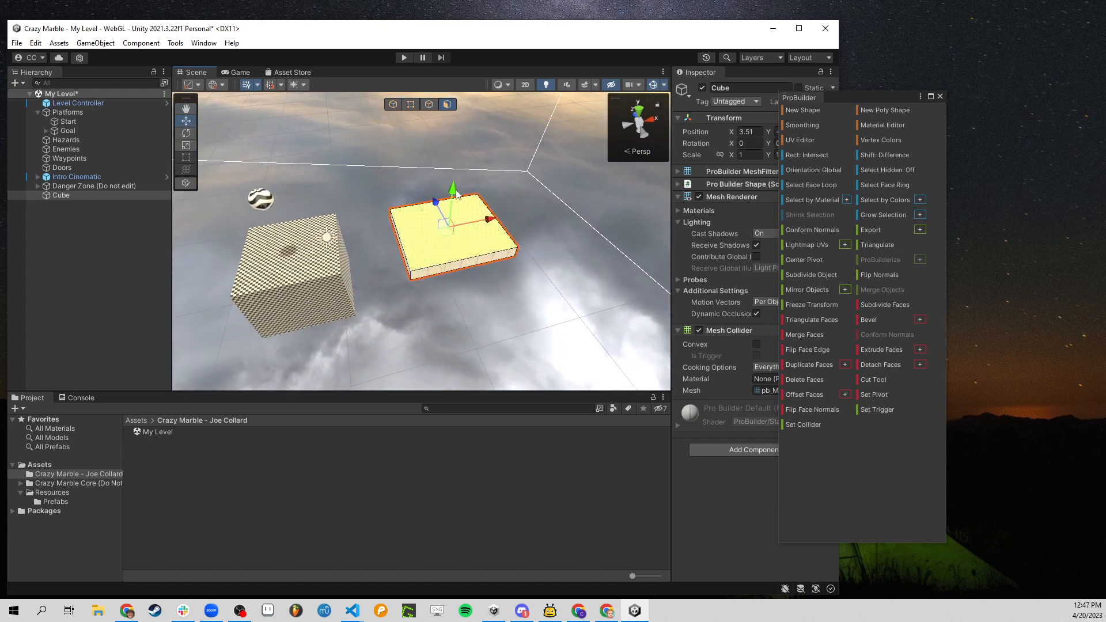
mouse_move(456, 193)
left_mouse_down()
mouse_move(460, 151)
mouse_move(468, 195)
mouse_move(429, 192)
mouse_move(446, 194)
left_mouse_up()
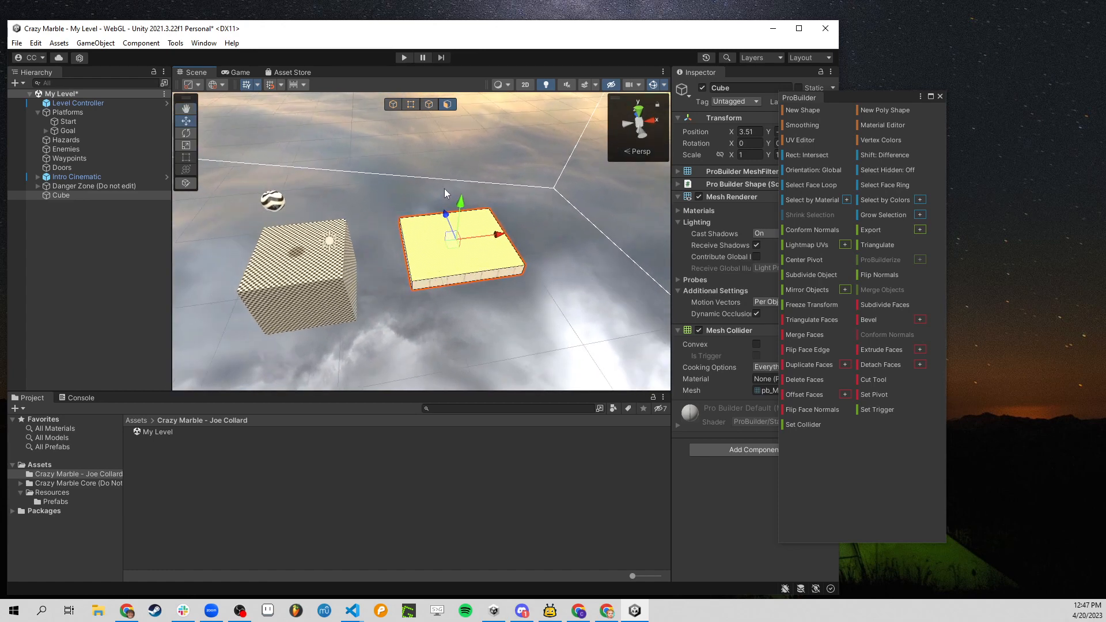
Step: Return to object selection and slide the cube platform along X to about 0.78, against the Start platform
left_click(391, 104)
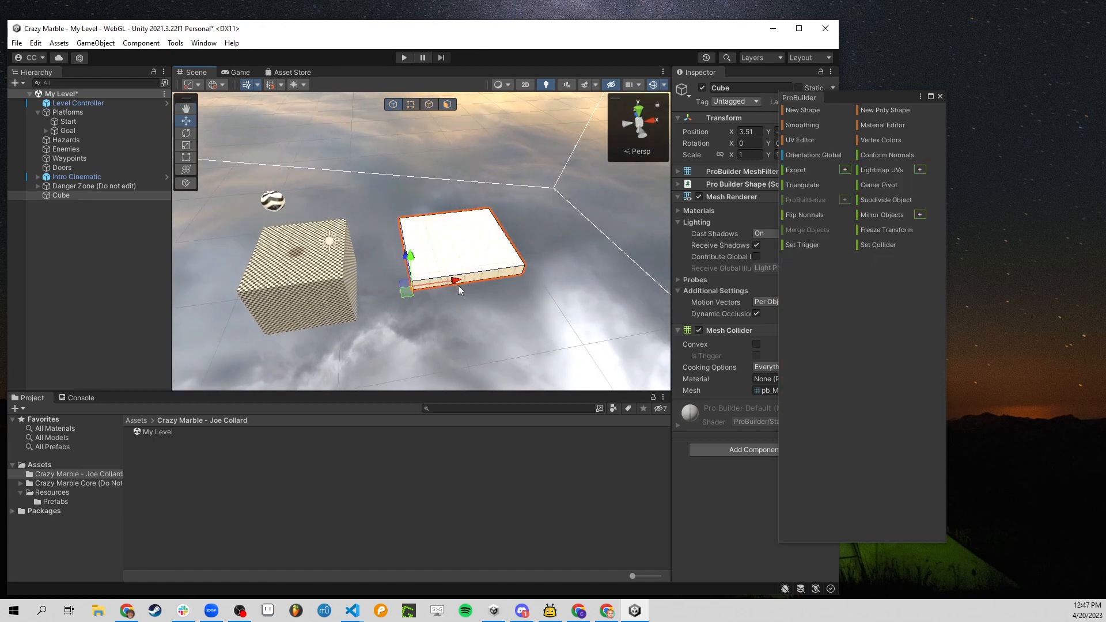
left_click_drag(458, 287, 408, 284)
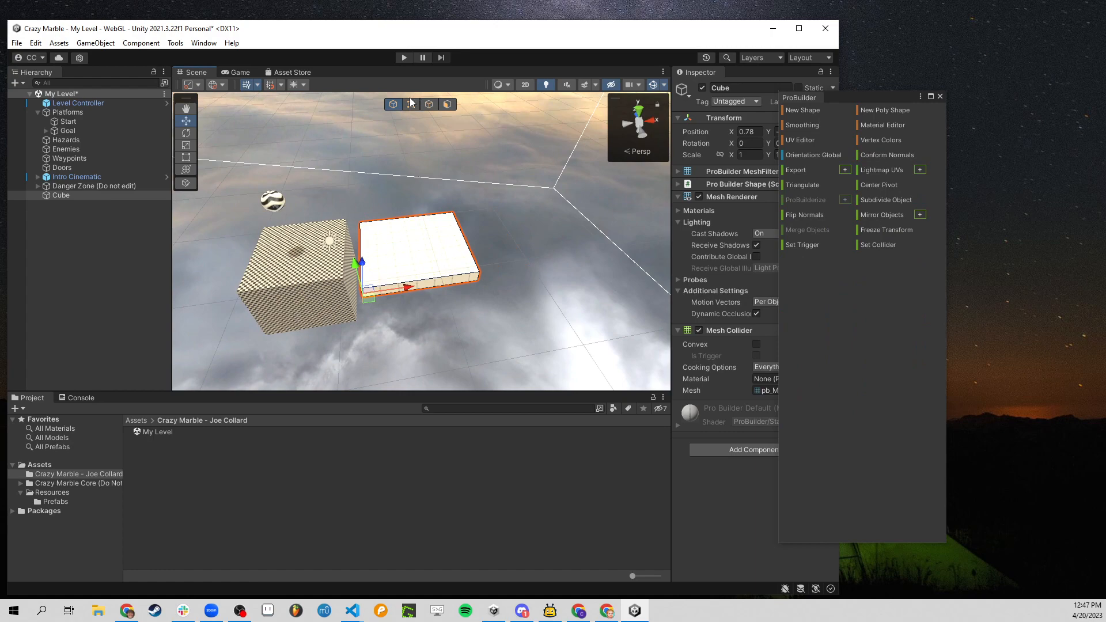
Step: Extrude the platform's far end face outward along X in ProBuilder face selection mode to add a second section
left_click(445, 106)
left_click_drag(507, 199, 429, 199, "alt")
left_click_drag(499, 217, 464, 227, "alt")
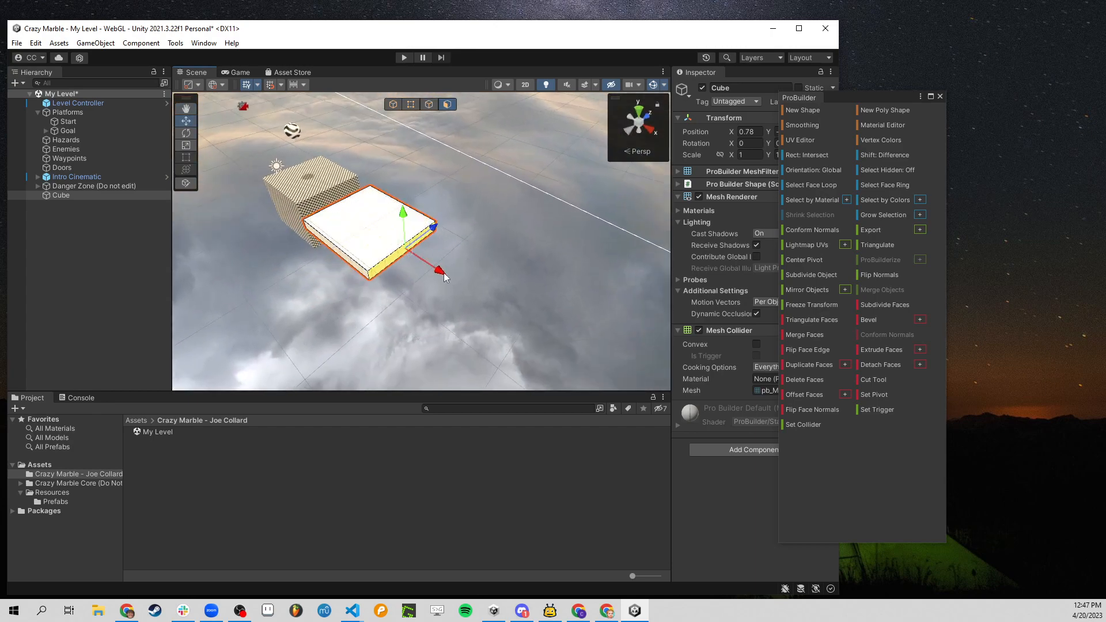
left_click_drag(444, 272, 531, 319, "shift")
Step: Raise the top face of the second section slightly so the first section slopes up to it
left_click(386, 268)
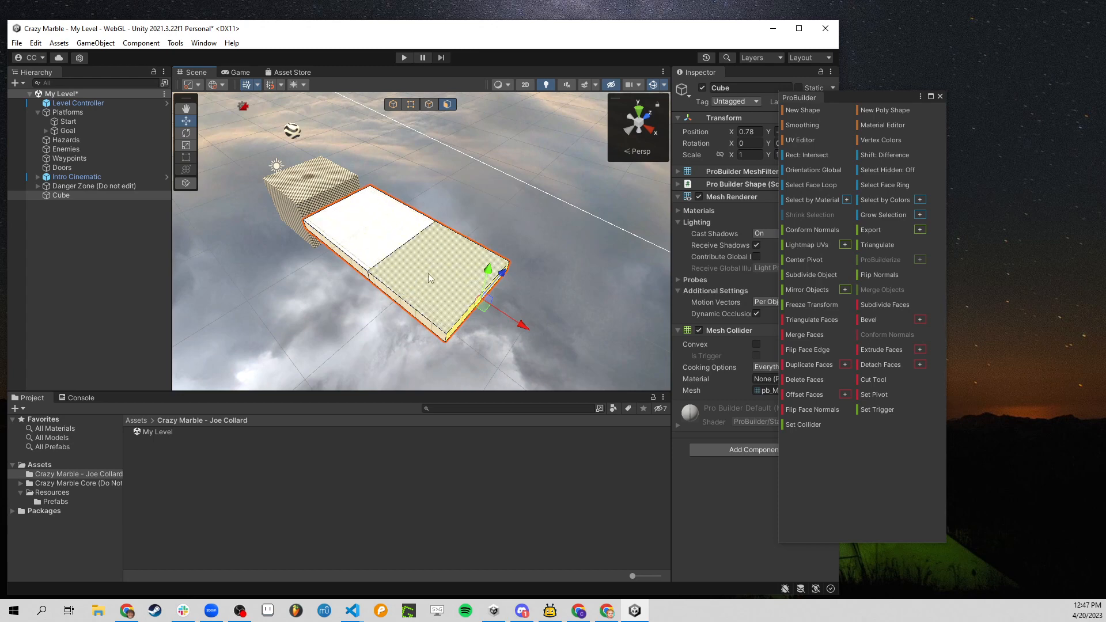
left_click(461, 271)
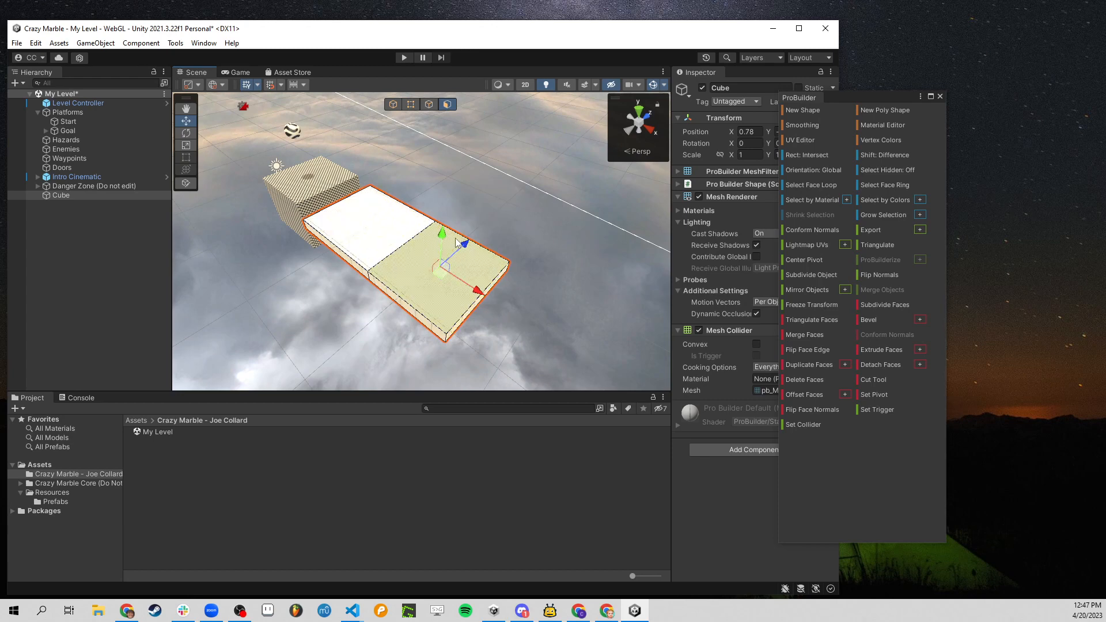
left_click_drag(443, 236, 444, 220)
right_click_drag(463, 223, 483, 225)
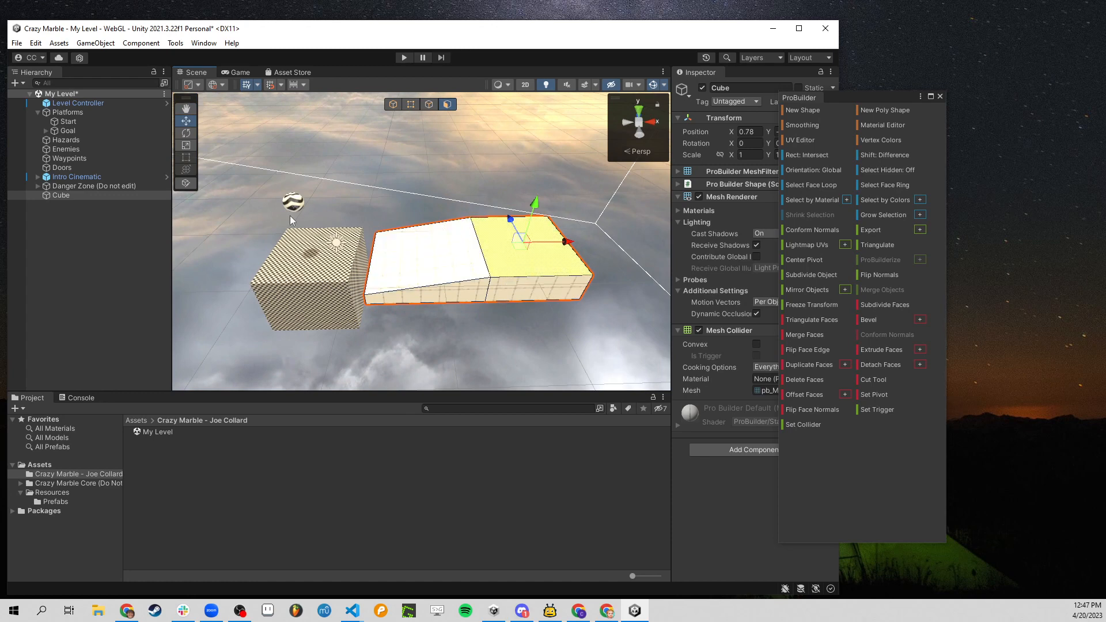
Step: Extrude the platform's end face along X into a third section and raise that end slightly
key("d")
right_click_drag(588, 194, 528, 184)
left_click(367, 265)
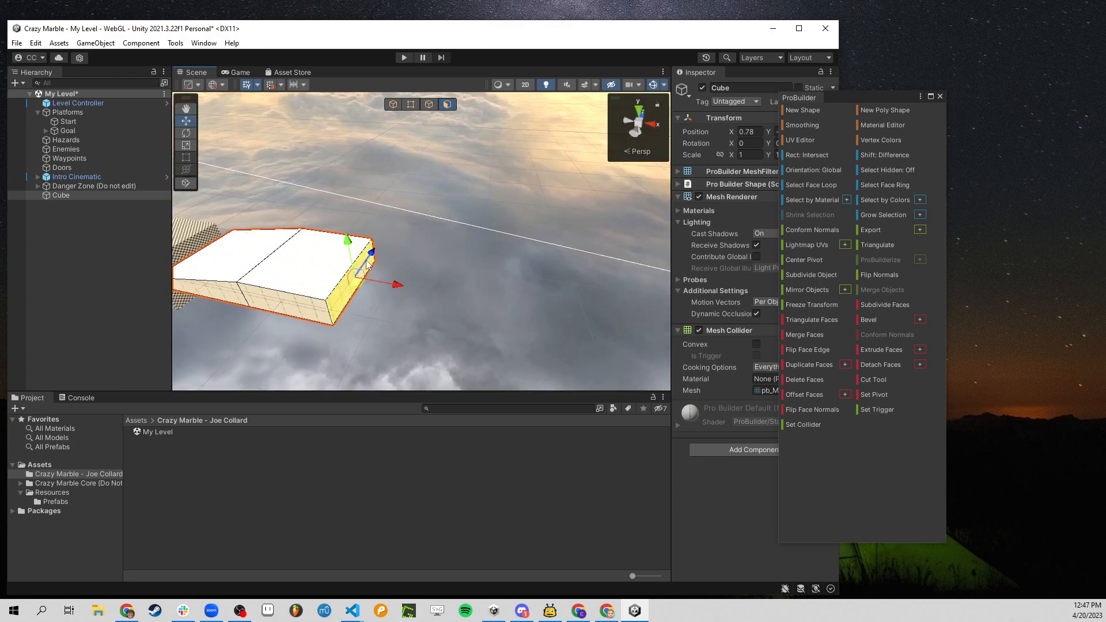
left_click_drag(397, 286, 487, 310)
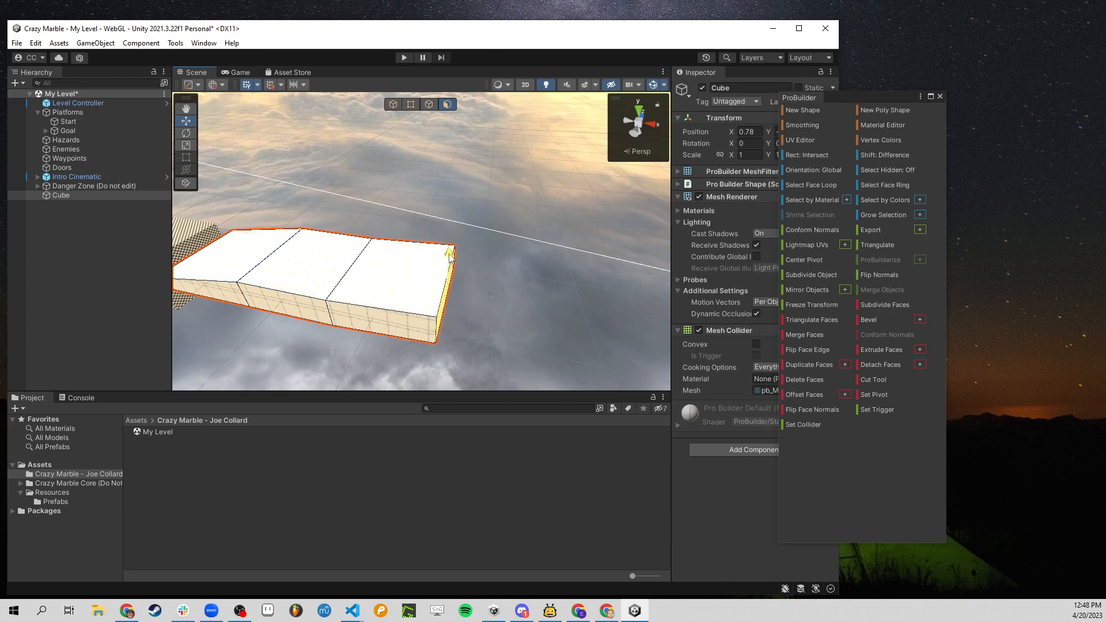
left_click_drag(450, 247, 451, 242)
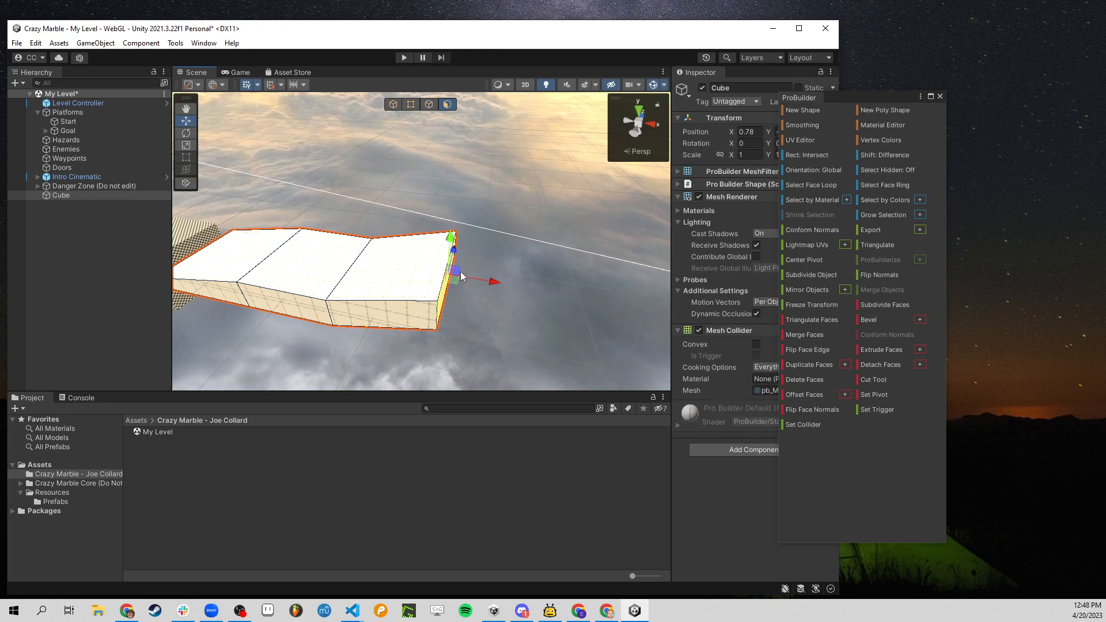
Step: Extrude two more sections along X from the platform's end face and raise the last section's end
left_click_drag(503, 283, 604, 306, "shift")
key("f")
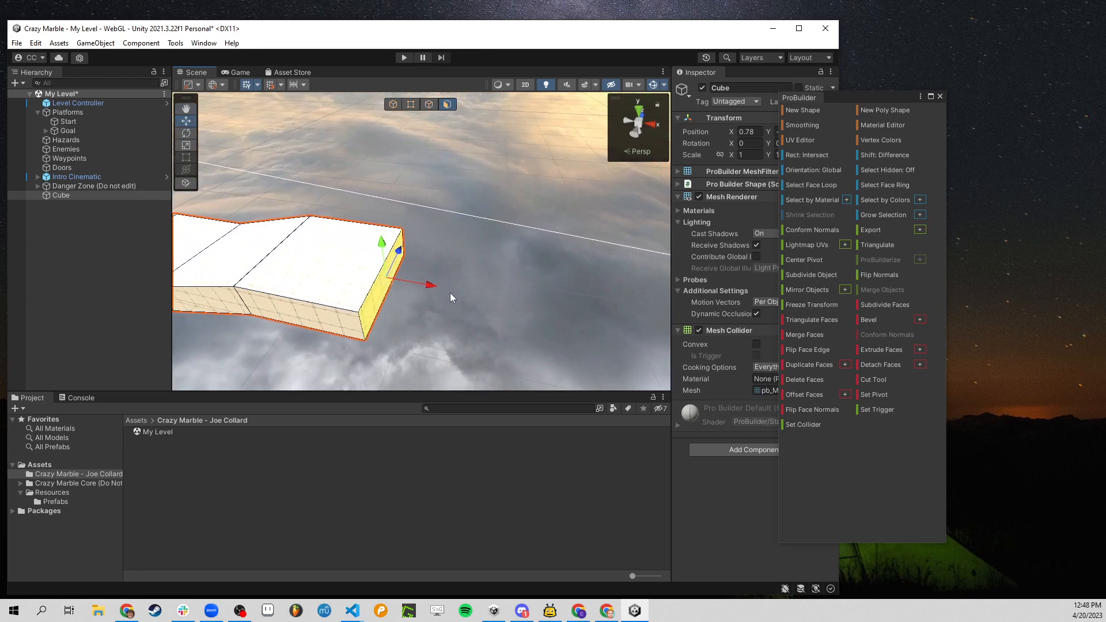
left_click_drag(438, 285, 562, 310, "shift")
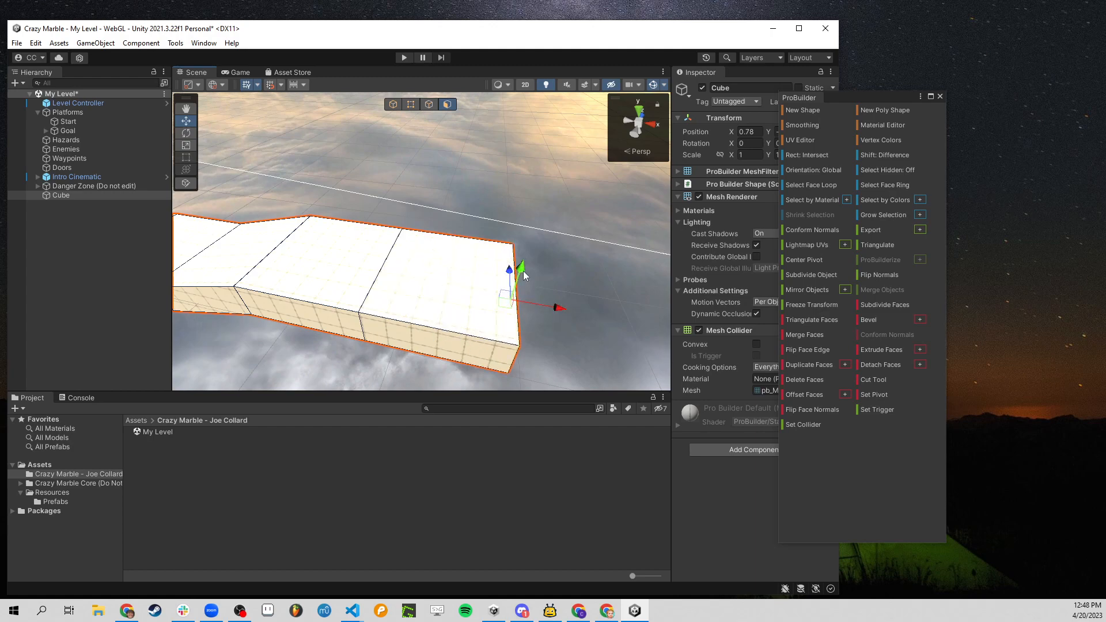
left_click_drag(523, 270, 538, 222)
Step: Extrude the last section's side face along Z to make the platform turn a corner
right_click_drag(455, 239, 493, 191)
right_click_drag(363, 213, 141, 248)
left_click(346, 246)
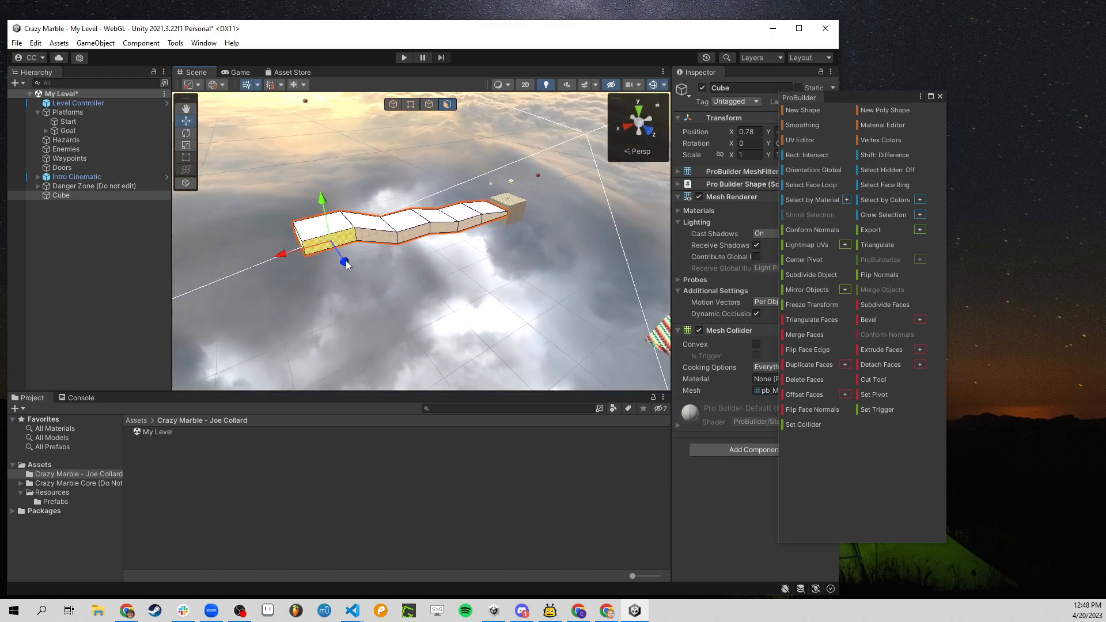
left_click_drag(345, 262, 376, 309, "shift")
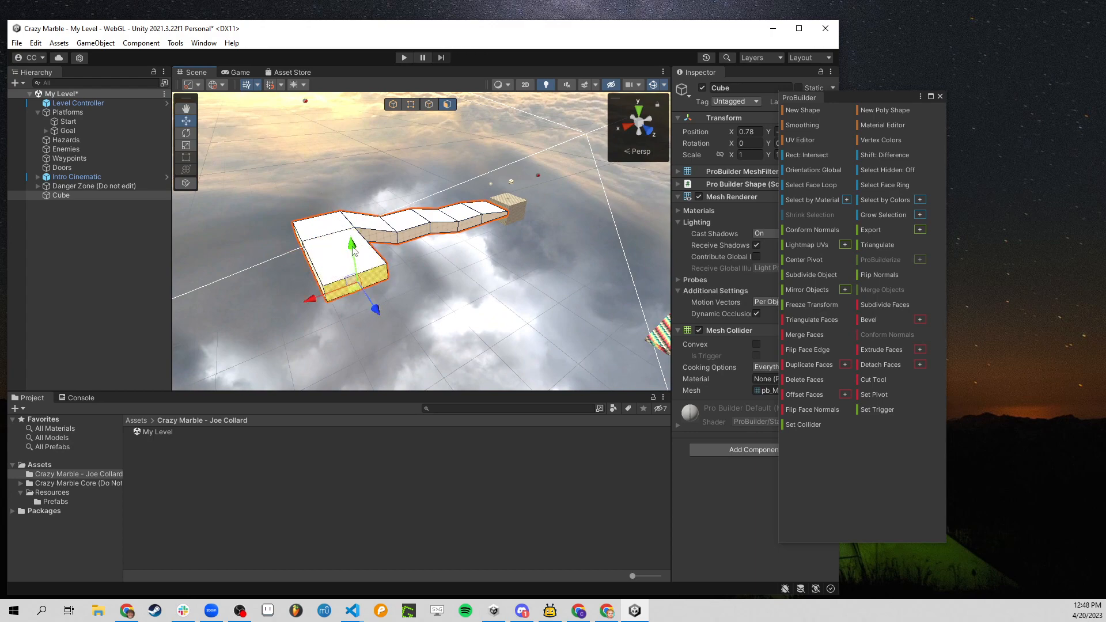
Step: Create a separate ProBuilder cube platform past the end of the turned section, about 7.95 × 2.98 × 12 in size
right_click_drag(354, 248, 501, 249)
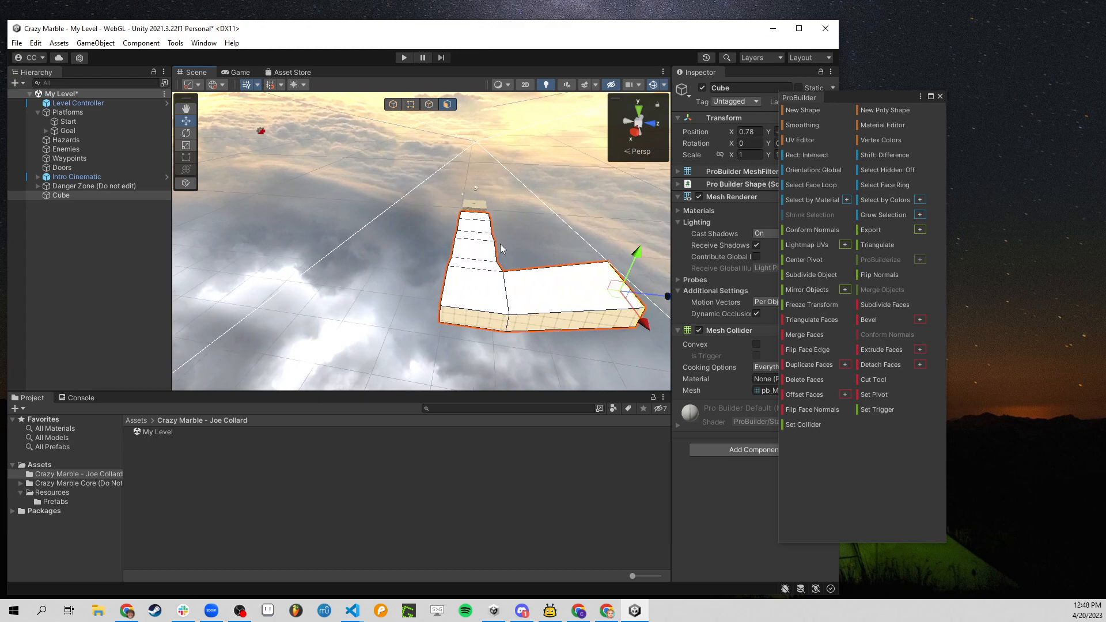
right_click_drag(609, 301, 671, 210)
key("w")
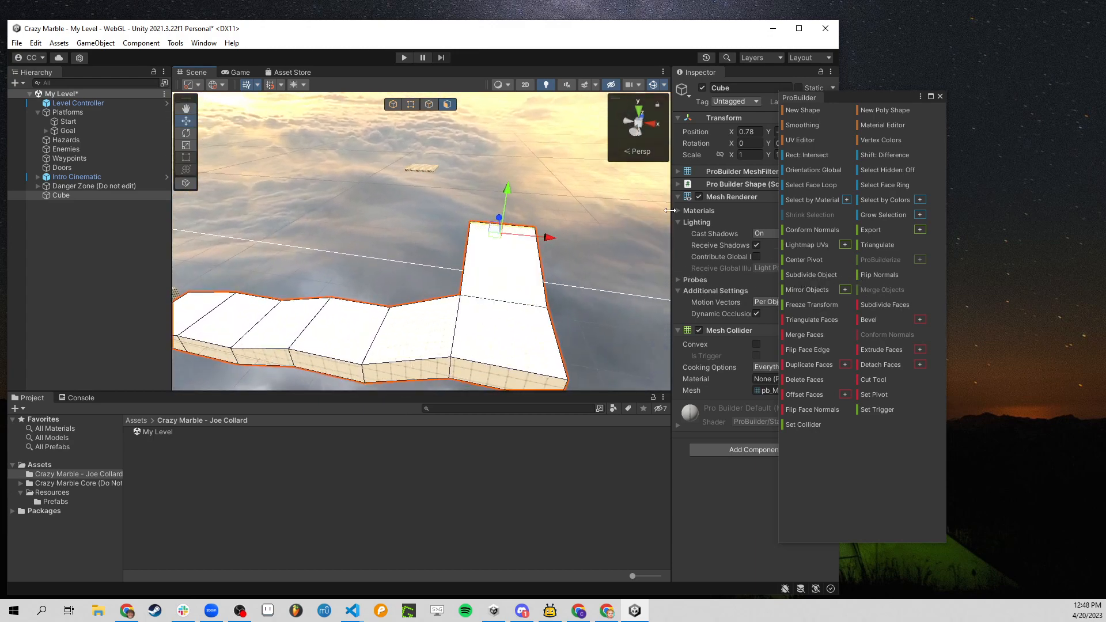
right_click_drag(550, 218, 470, 221)
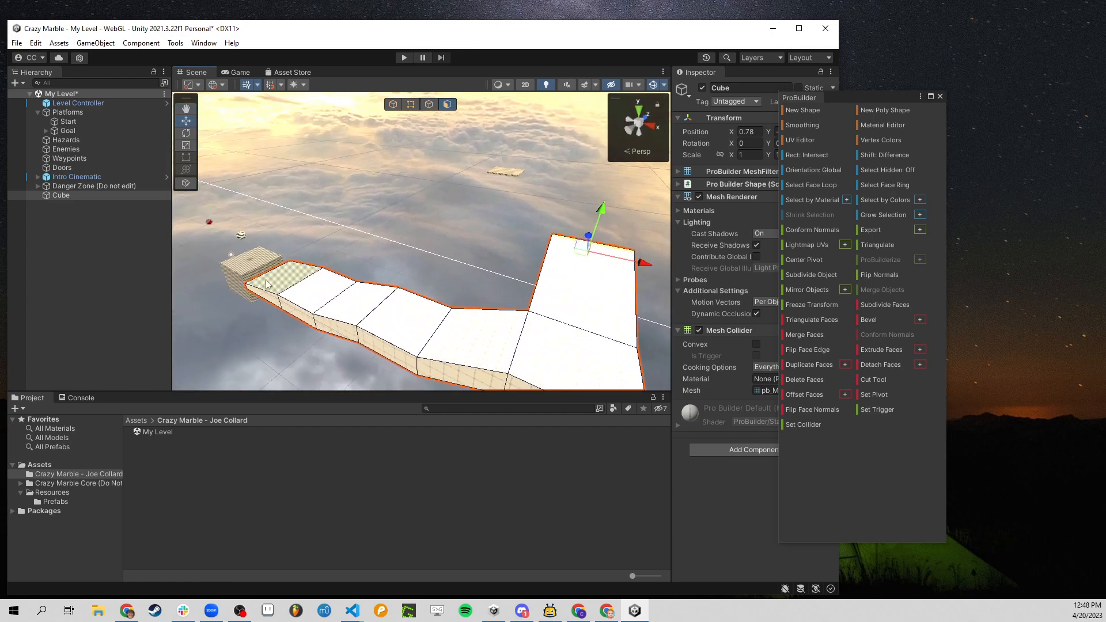
key("f")
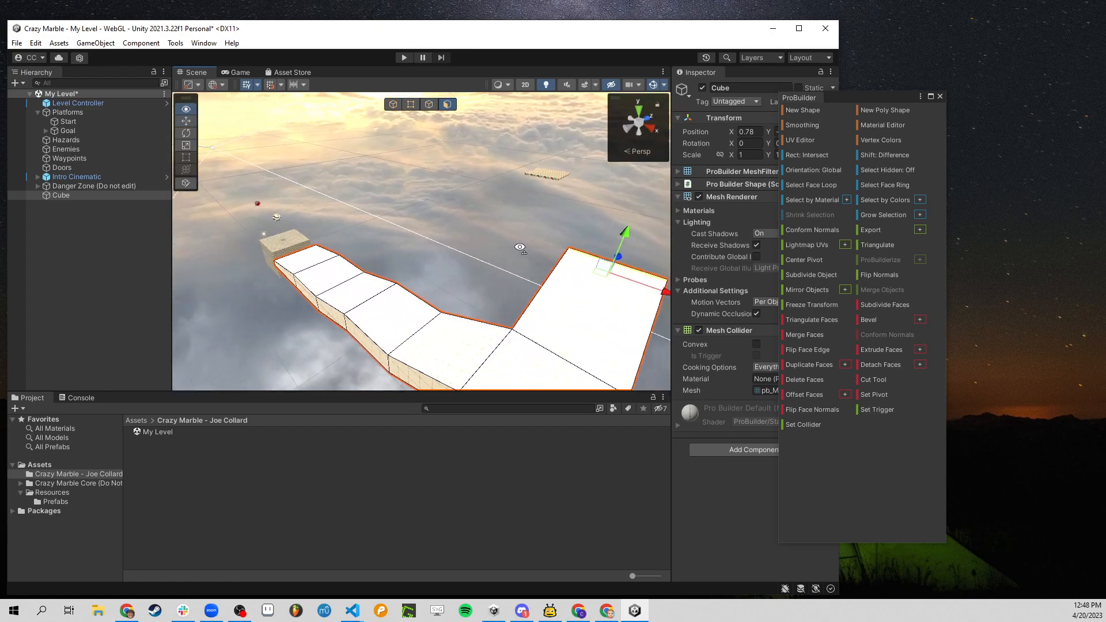
left_click(804, 111)
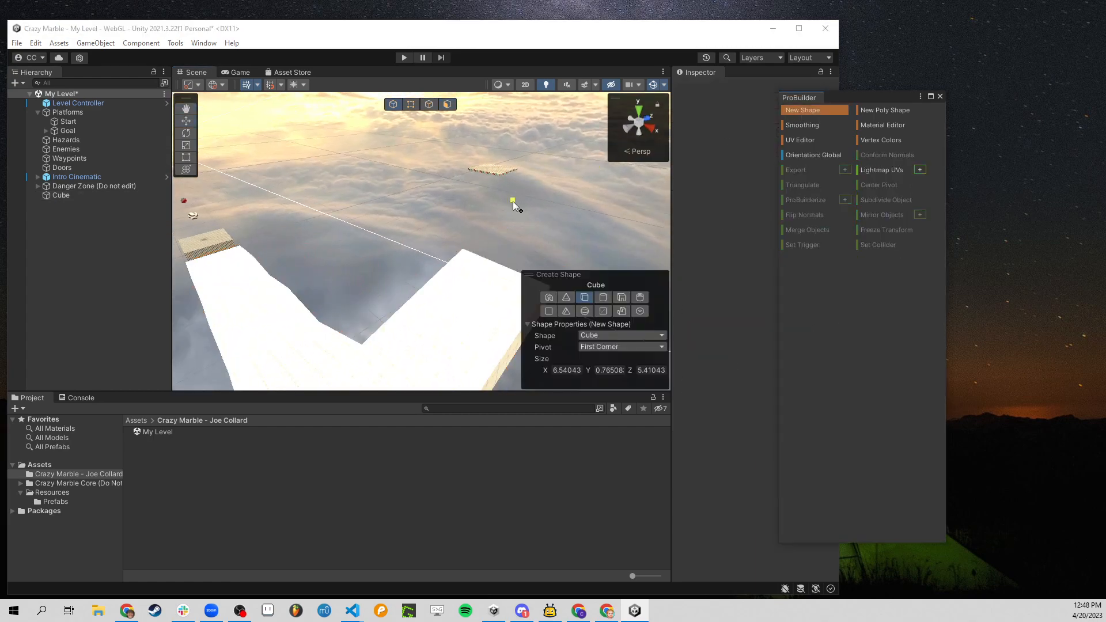
right_click_drag(516, 204, 332, 295)
key("d")
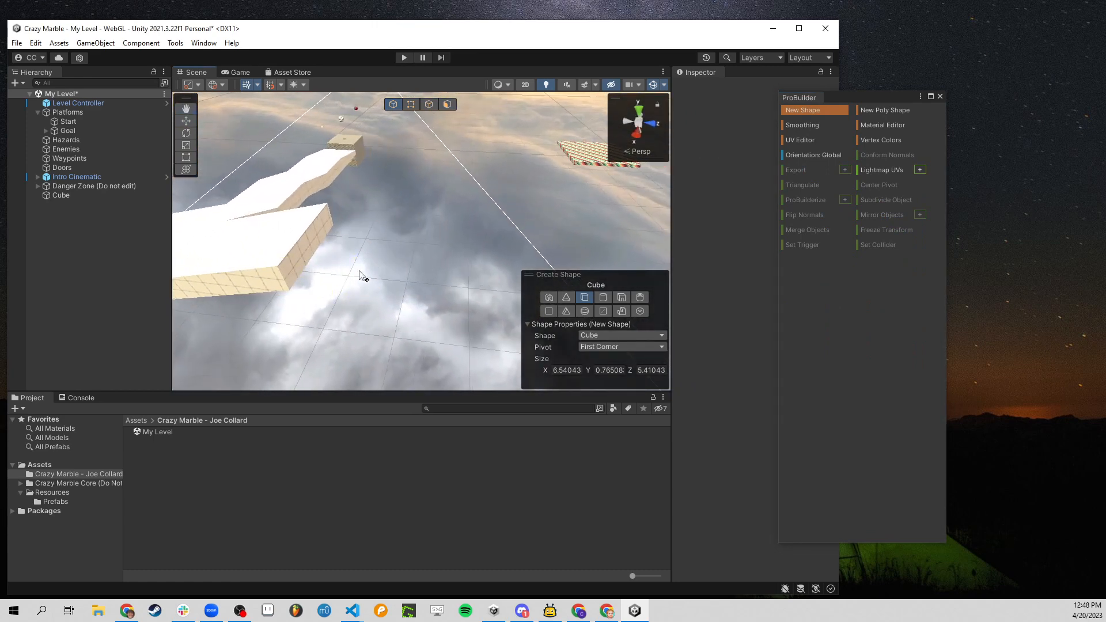
left_click_drag(363, 277, 496, 261)
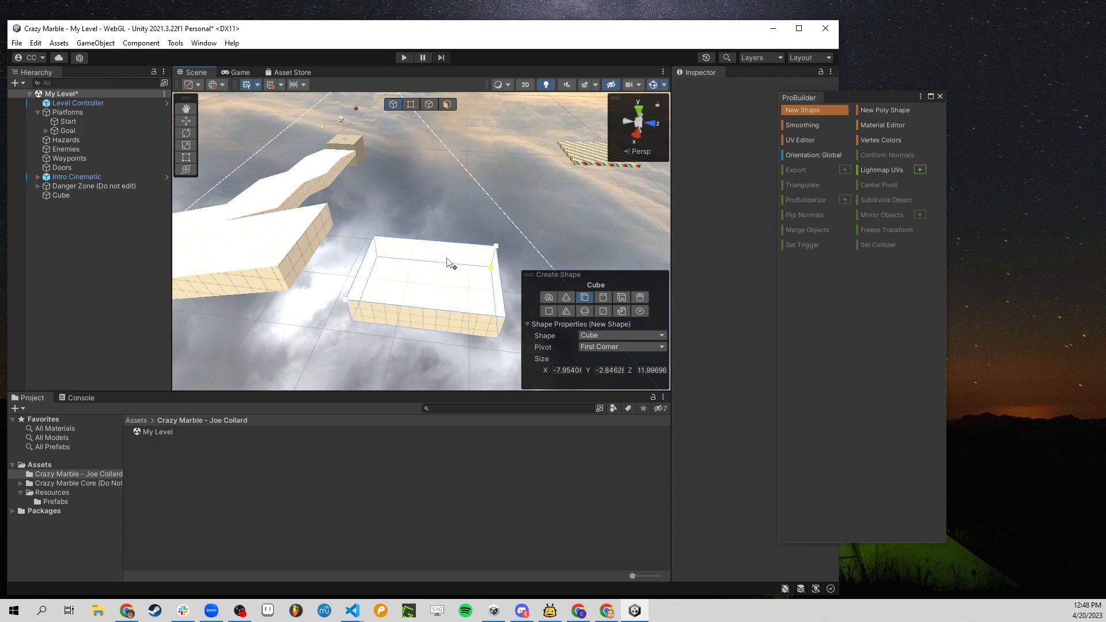
left_click(487, 232)
right_click_drag(487, 232, 533, 206)
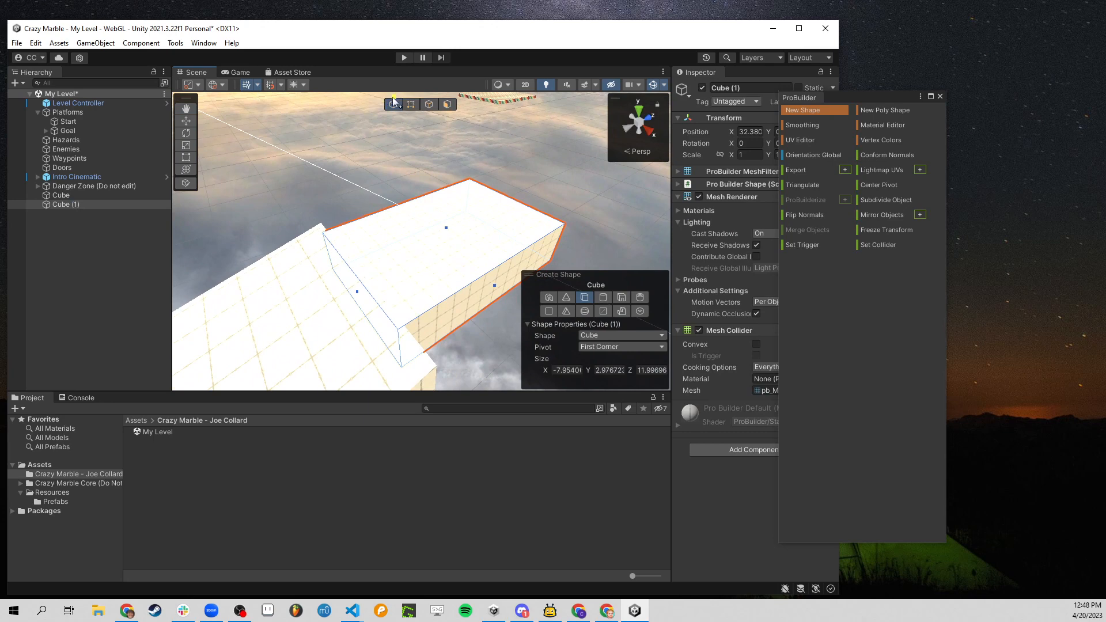
Step: Move the new cube platform to about X 35.13, Y 2.56, Z 17.55, leaving a gap after the turned section
left_click(186, 121)
key("s")
mouse_move(452, 265)
right_mouse_down()
mouse_move(469, 271)
mouse_move(448, 277)
right_mouse_up()
left_click_drag(448, 358, 454, 308)
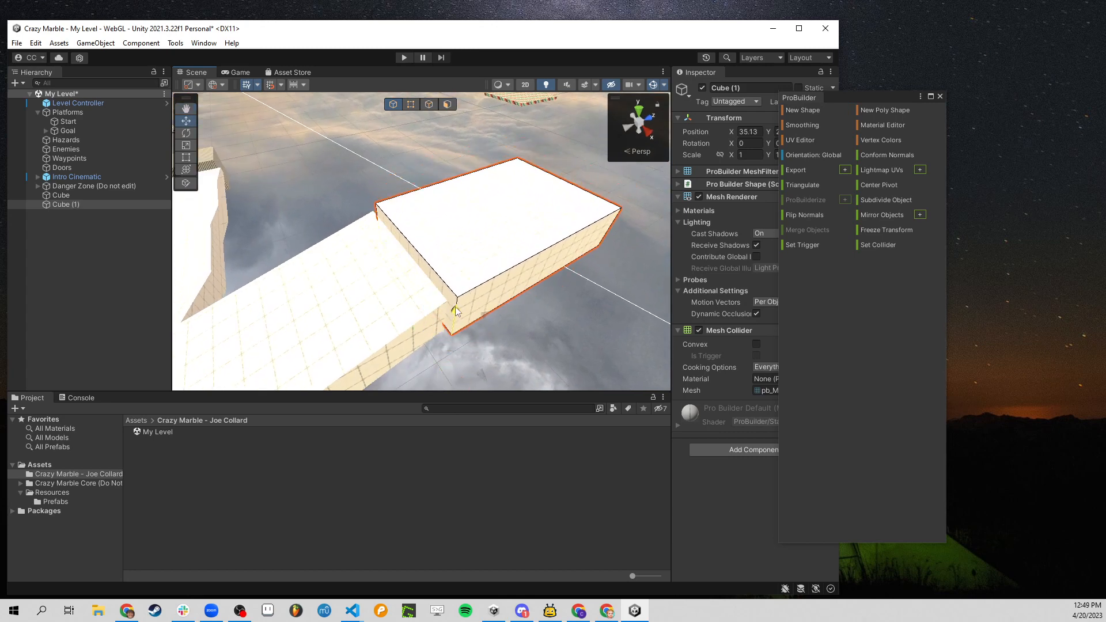
right_click_drag(453, 306, 417, 305)
key("d")
left_click_drag(416, 312, 457, 306)
key("d")
right_click_drag(483, 290, 461, 284)
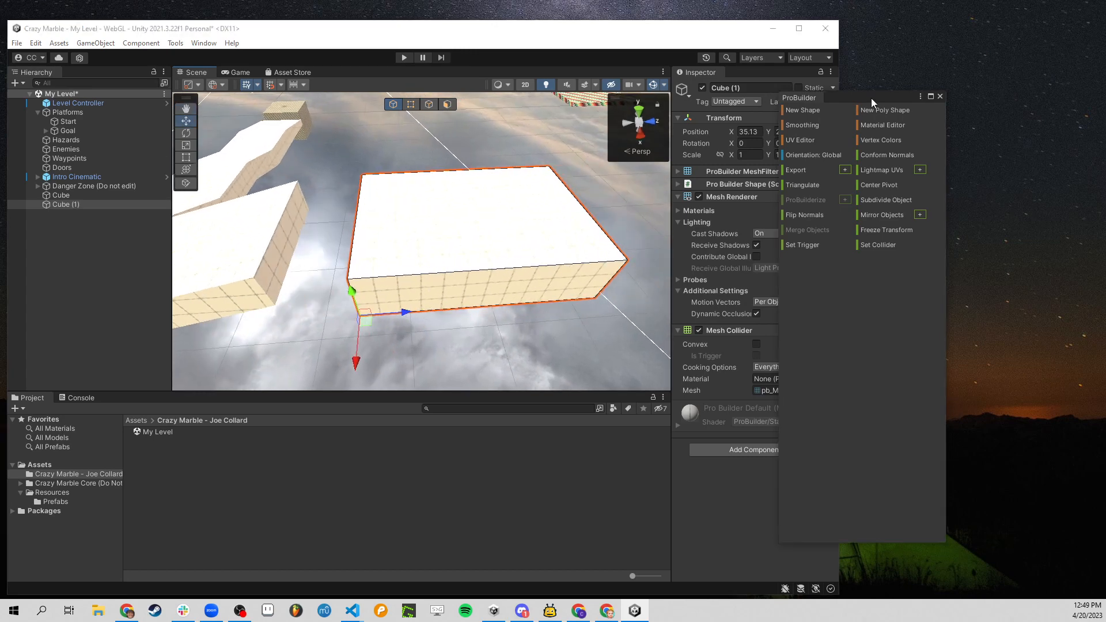
Step: Move the ProBuilder window clear of the Inspector, and shift the new cube platform to about X 35.76, Y 3.61
left_click_drag(872, 98, 955, 102)
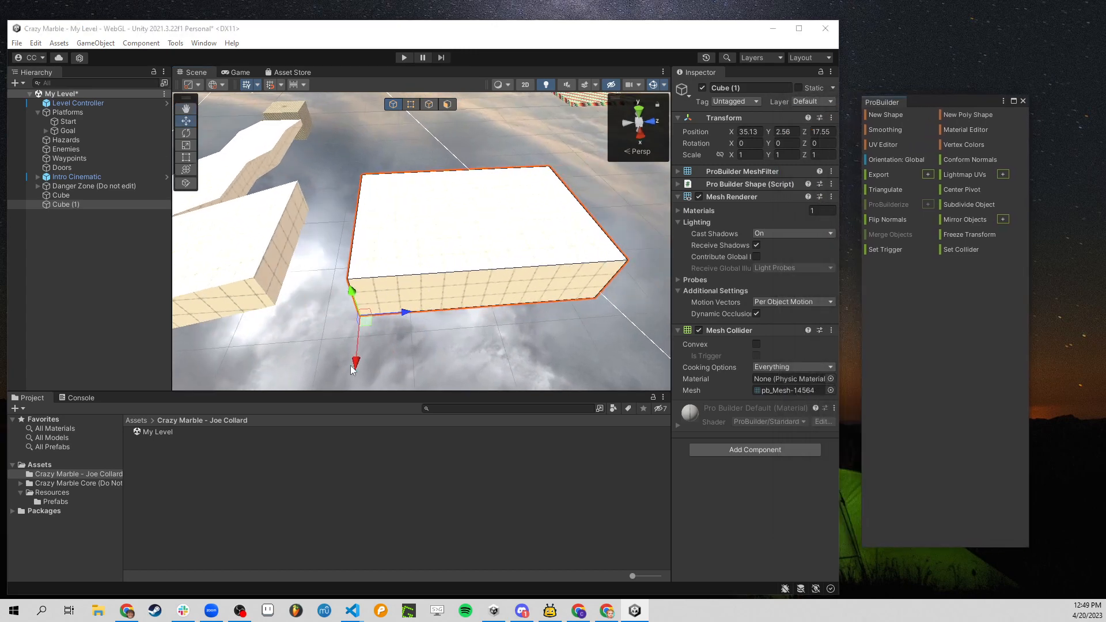
left_click_drag(357, 365, 357, 378)
key("a")
right_click_drag(376, 308, 421, 309)
key("w")
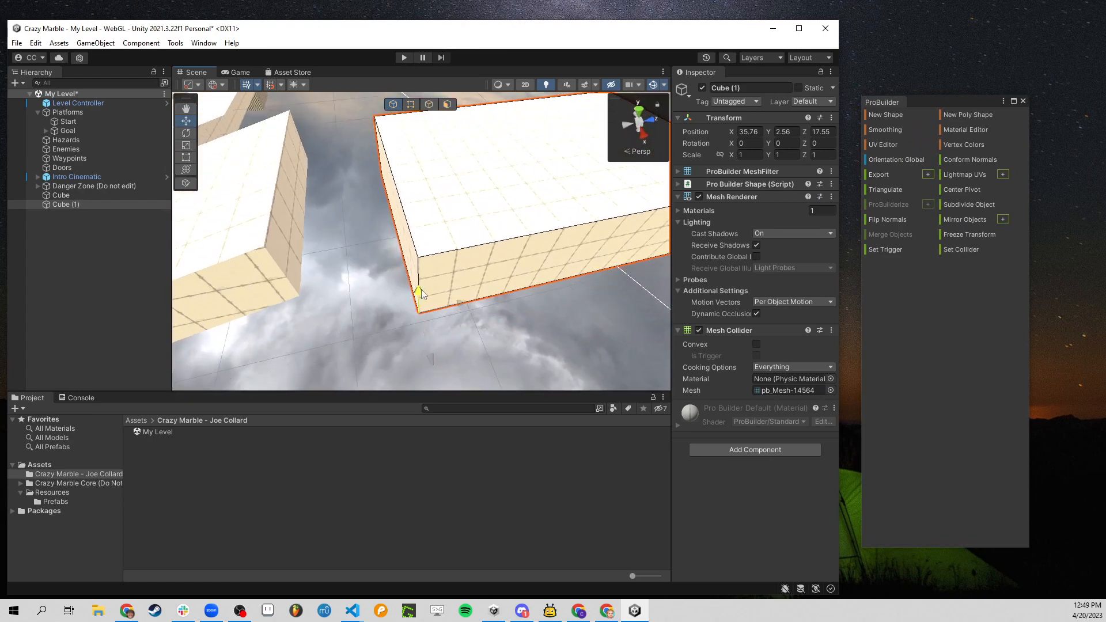
left_click_drag(421, 289, 424, 271)
right_click_drag(424, 270, 690, 210)
key("a")
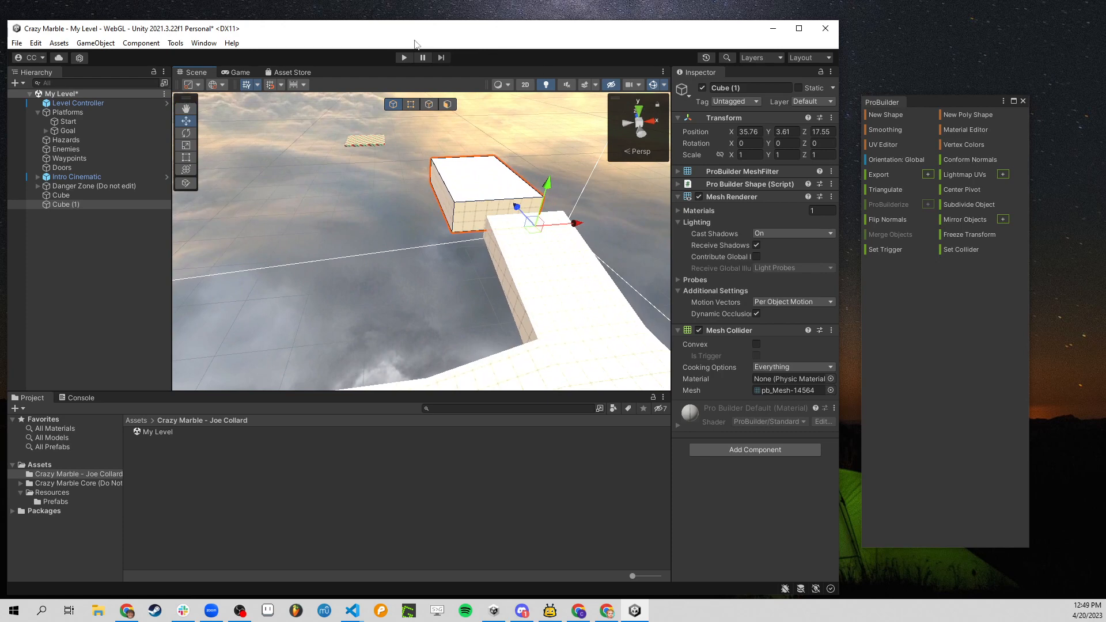
Step: Playtest the level by rolling the marble along the extended platform to the corner, and exit play mode
left_click(405, 58)
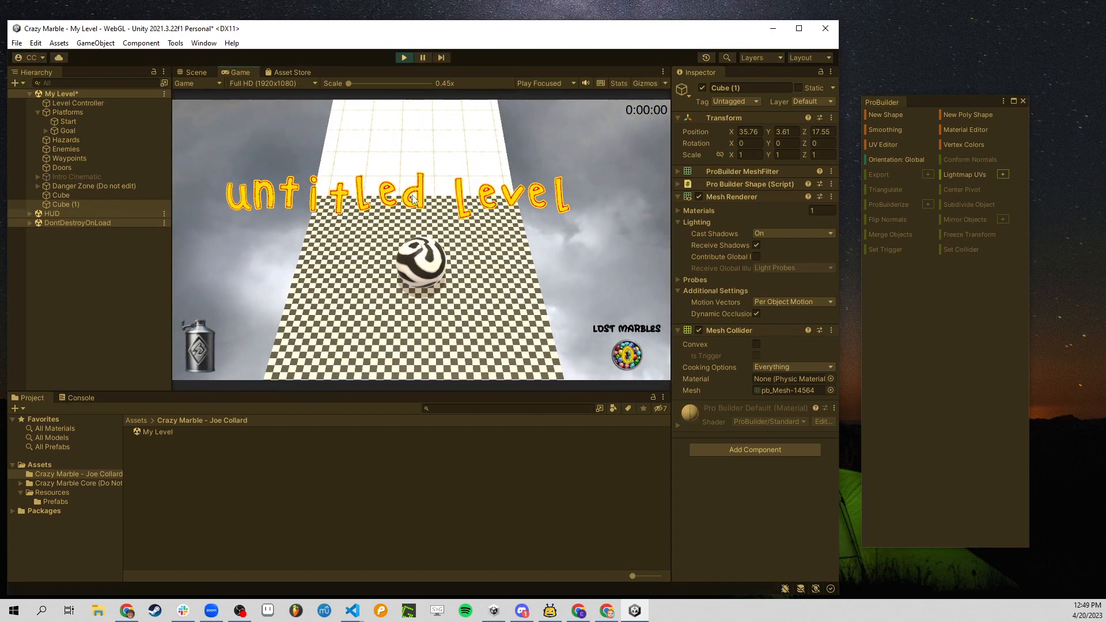
key("w")
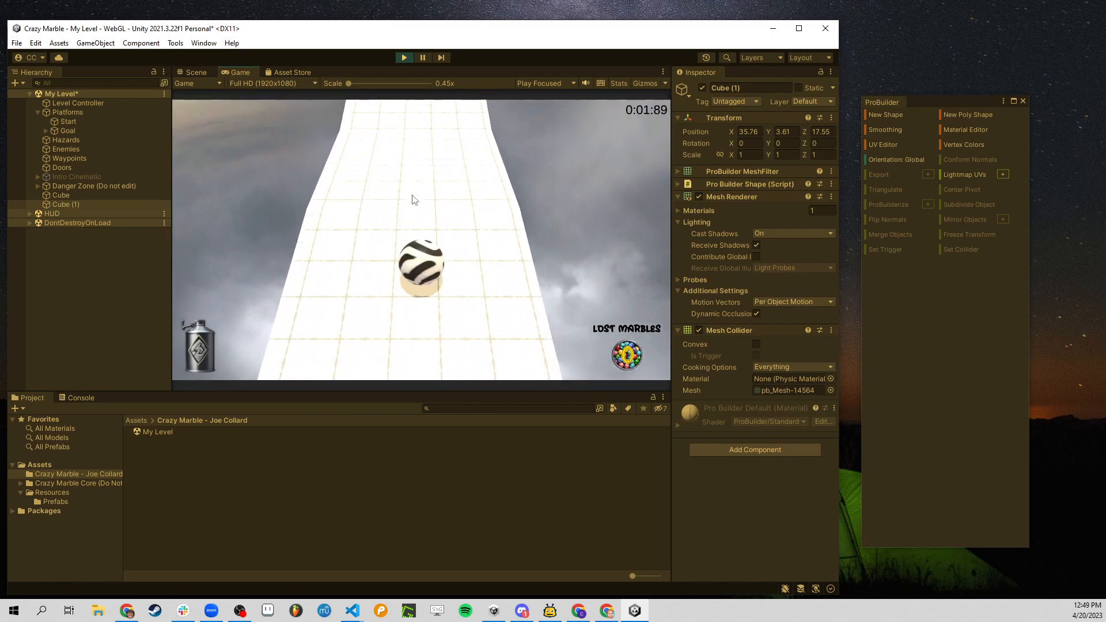
key("s")
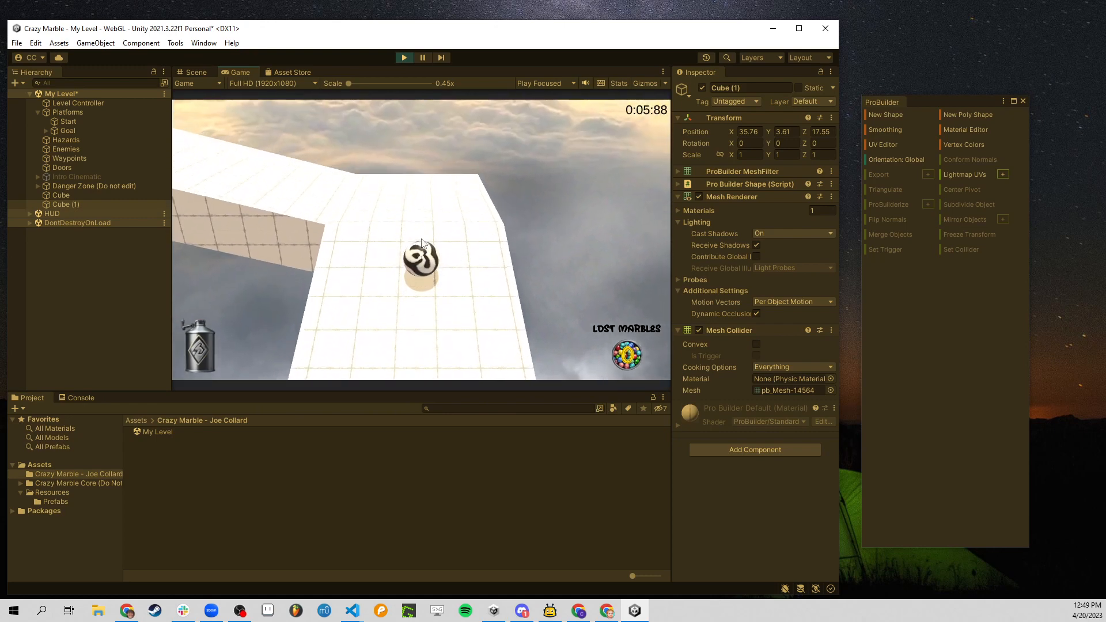
key("Escape")
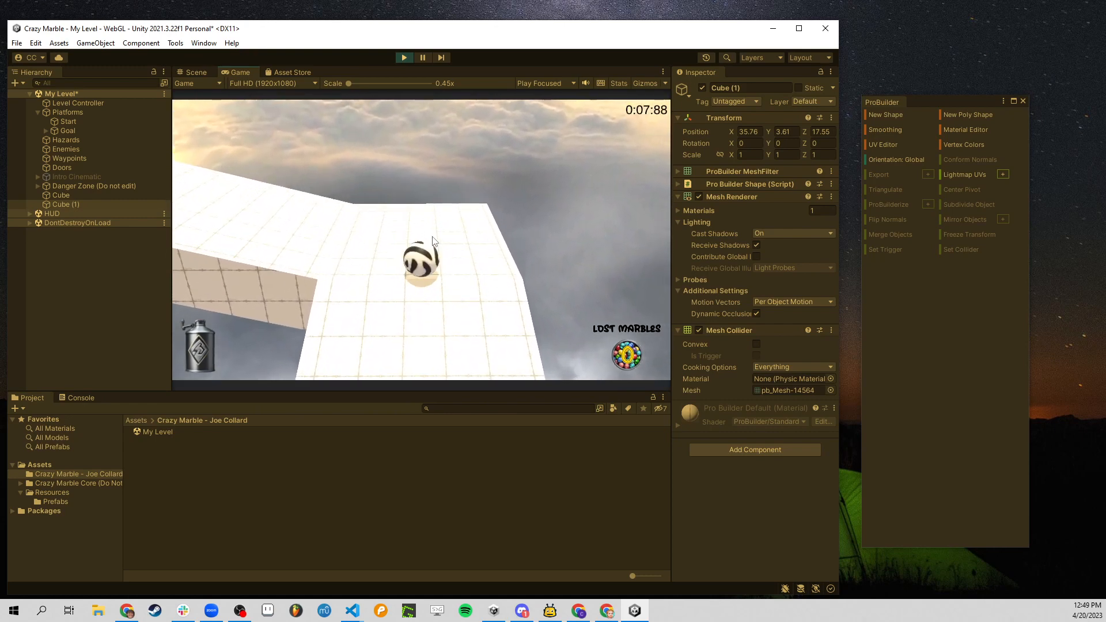
key("space")
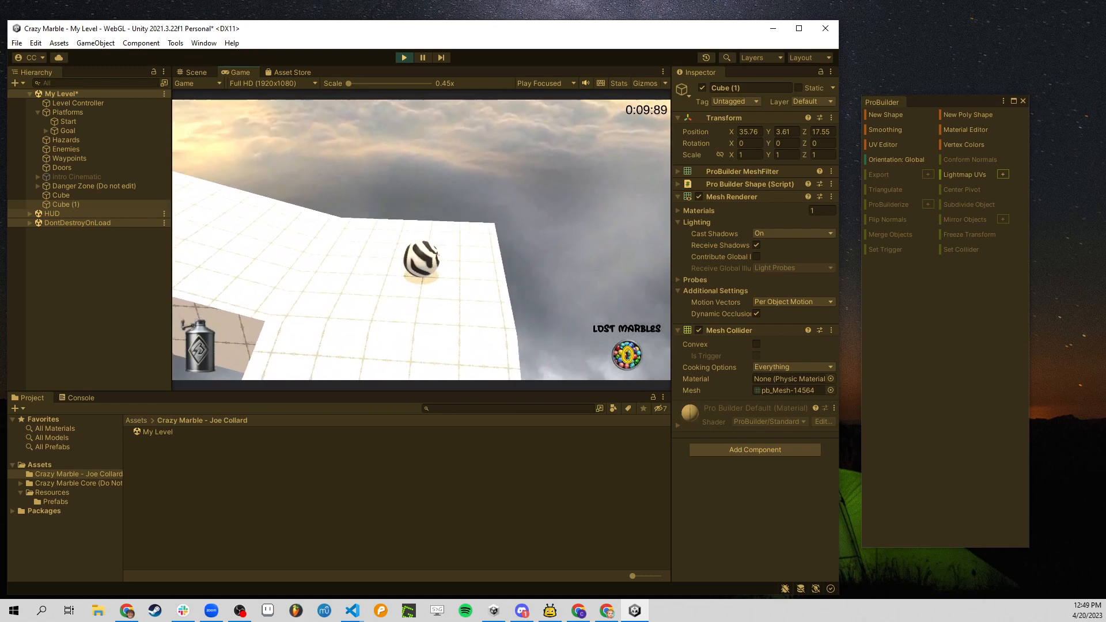
key("Escape")
left_click(289, 285)
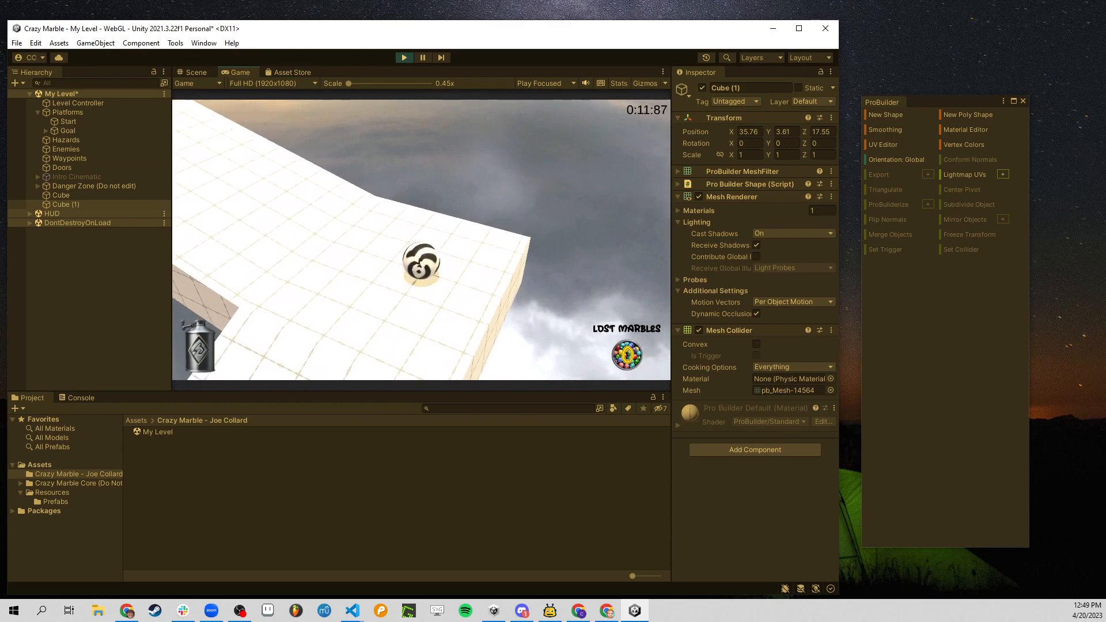
right_click_drag(369, 276, 690, 266)
key("w")
left_click(404, 57)
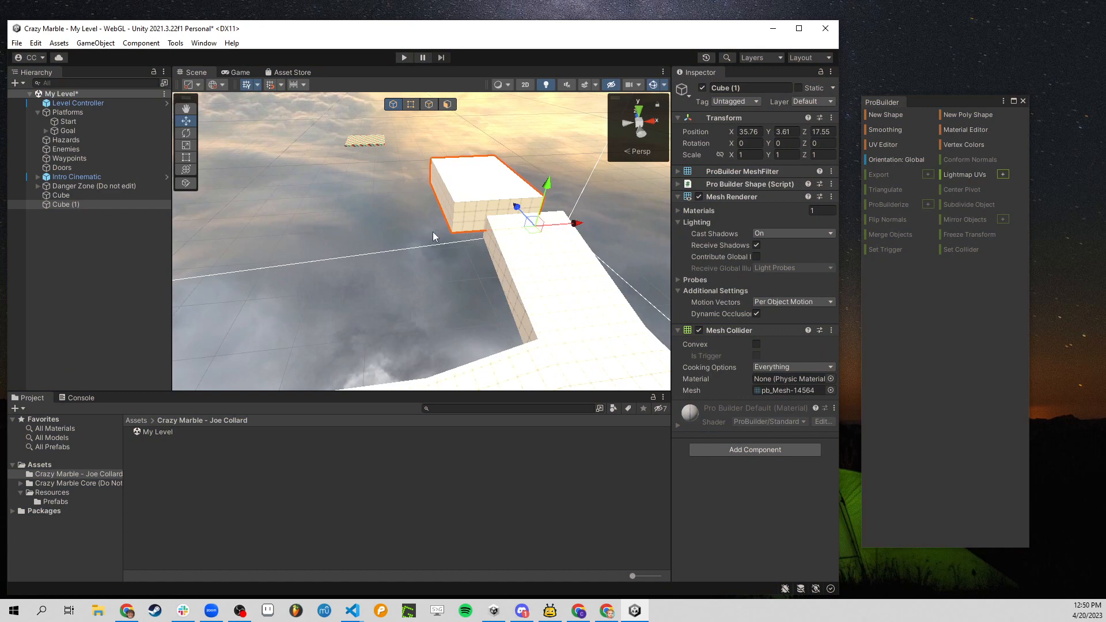
Step: Create a new material named "My Material" in the personal Crazy Marble project folder
scroll(433, 236, "down", 2)
scroll(433, 236, "down", 2)
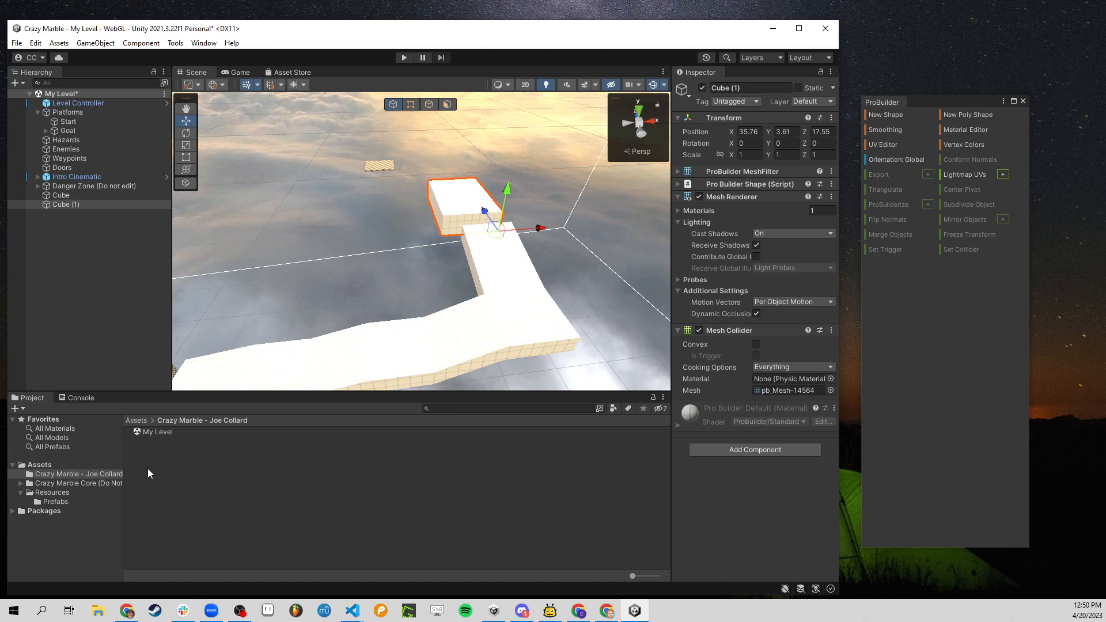
left_click(162, 448)
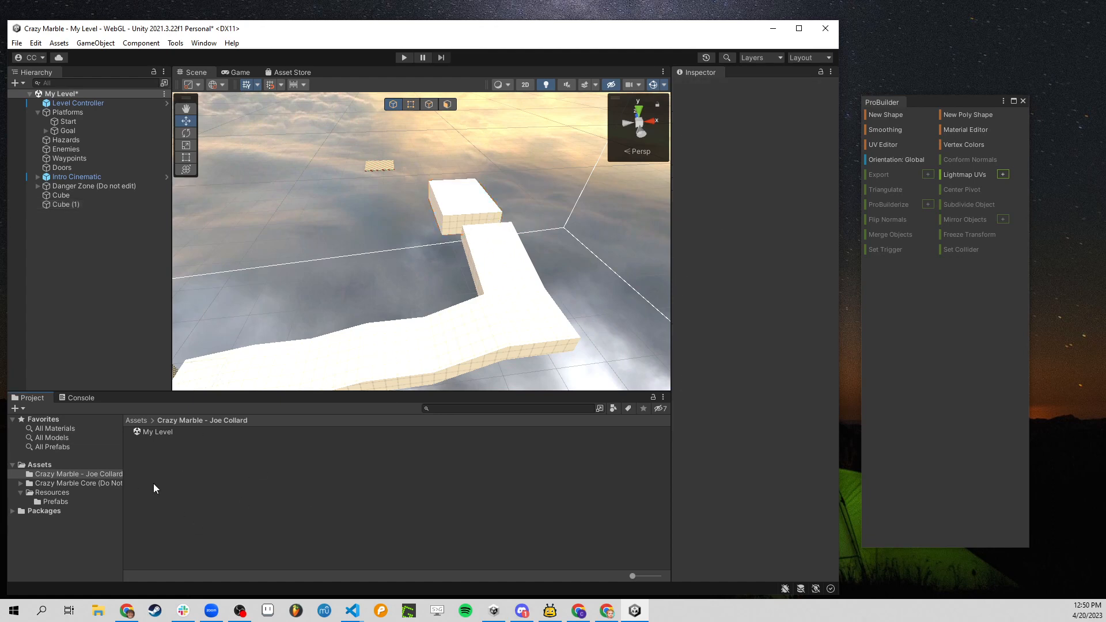
right_click(171, 461)
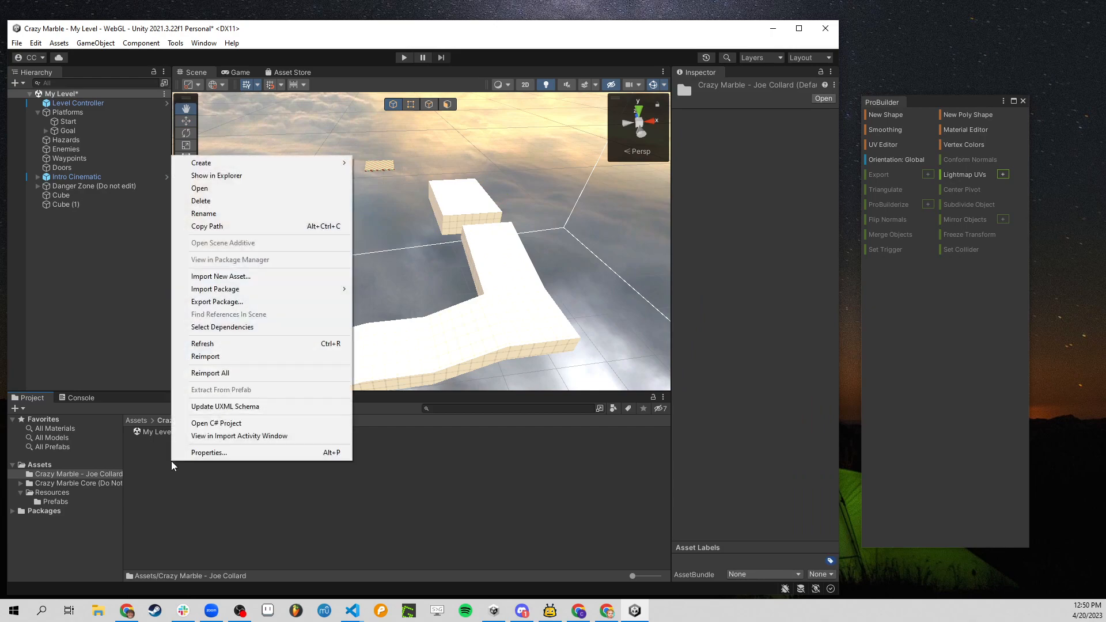
left_click(151, 467)
right_click(152, 468)
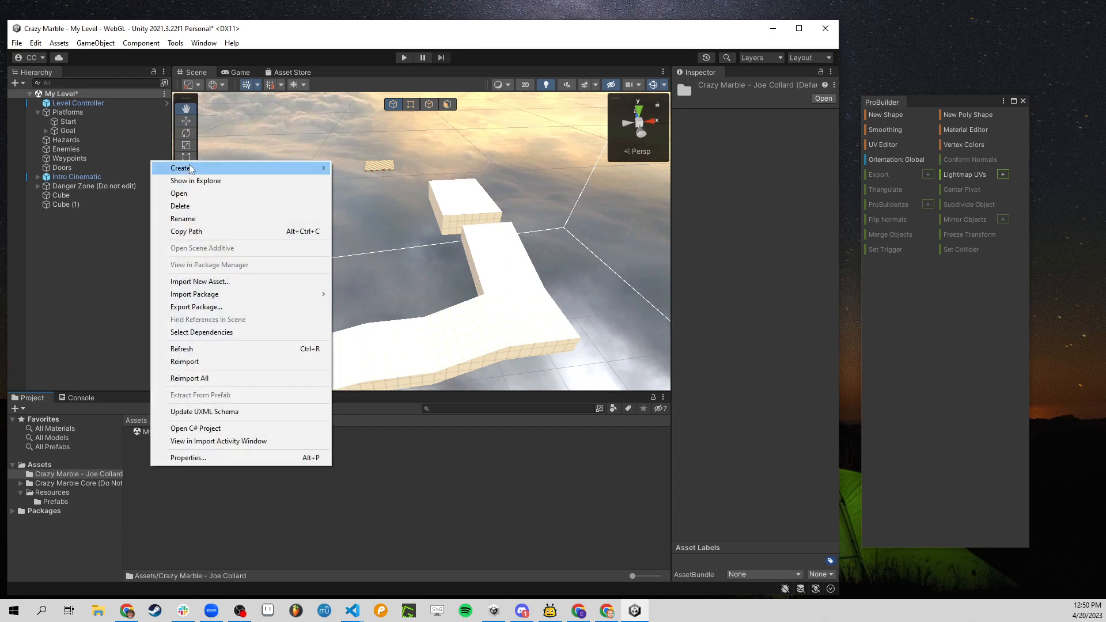
mouse_move(190, 169)
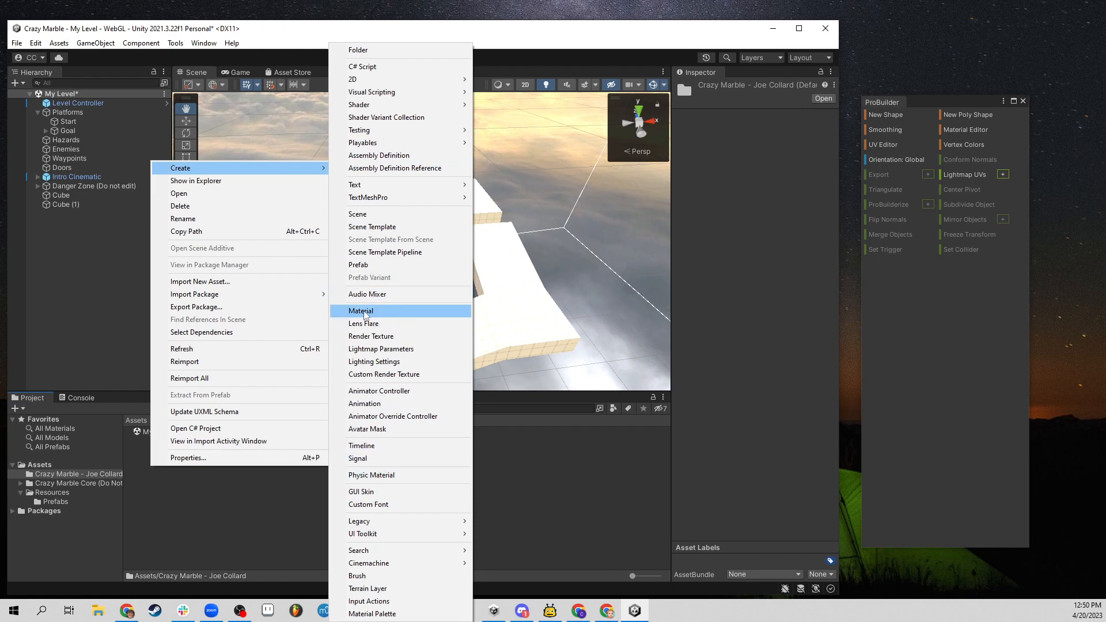
left_click(364, 311)
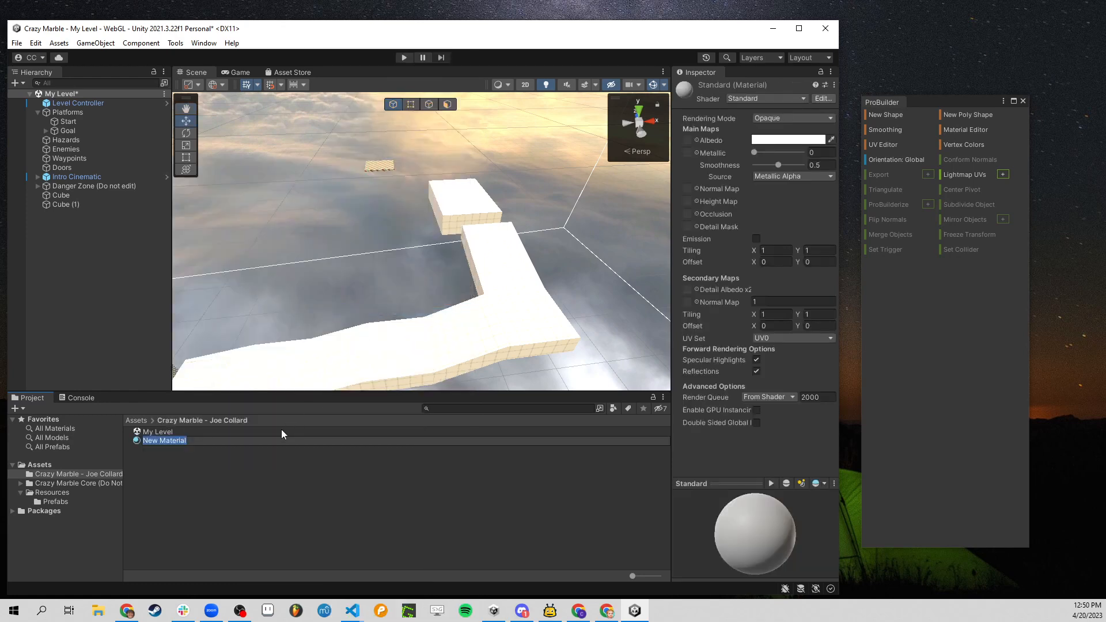
type("My Material")
key("Return")
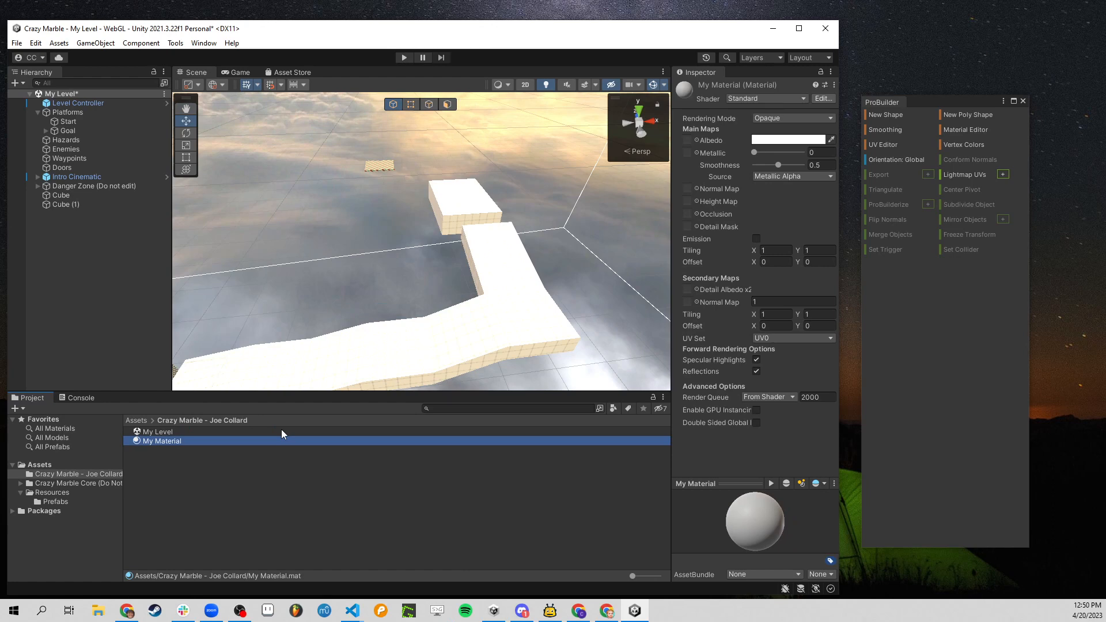
Step: Set My Material's albedo colour to orange (FF9000) and apply it to the long turned platform and the separate cube platform
left_click(760, 140)
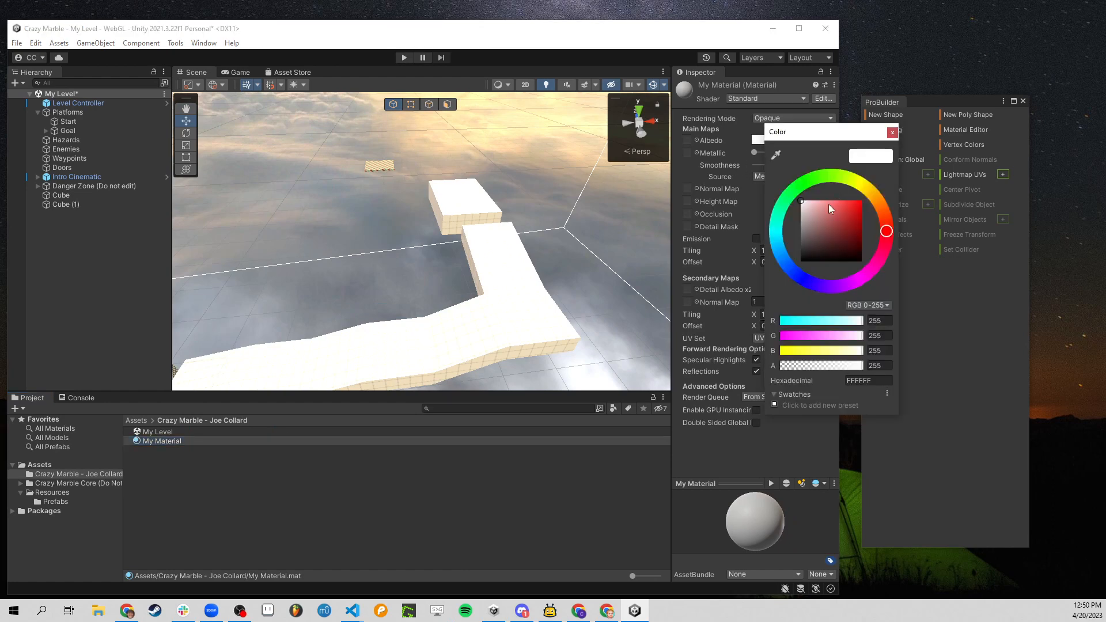
mouse_move(830, 205)
left_mouse_down()
mouse_move(881, 189)
mouse_move(889, 199)
left_mouse_up()
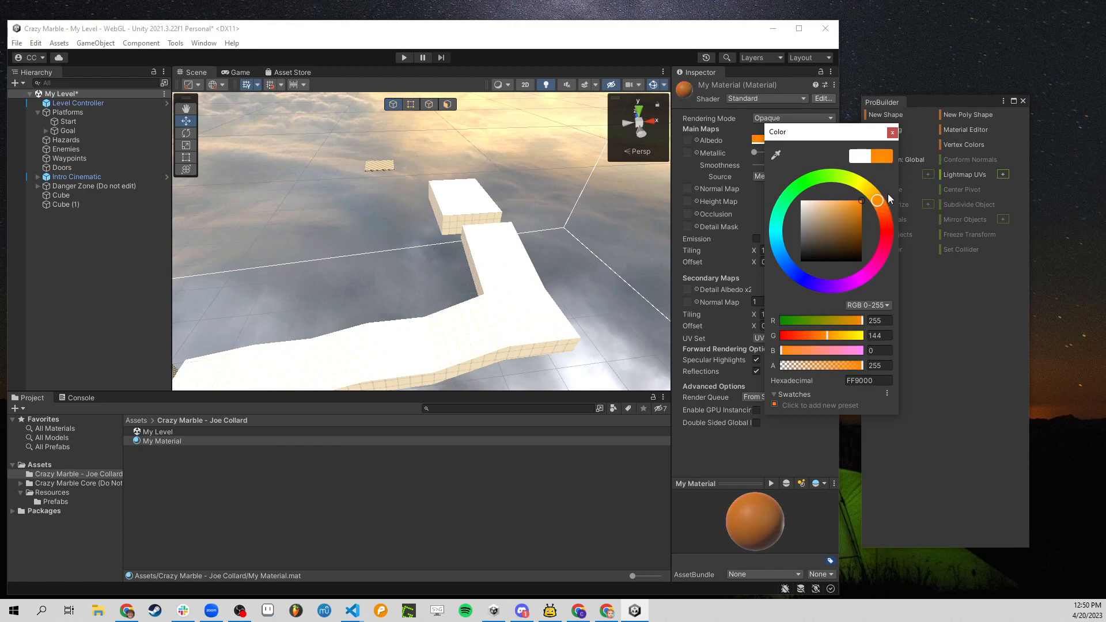
left_click(893, 133)
left_click_drag(154, 445, 323, 381)
right_click_drag(508, 305, 490, 254)
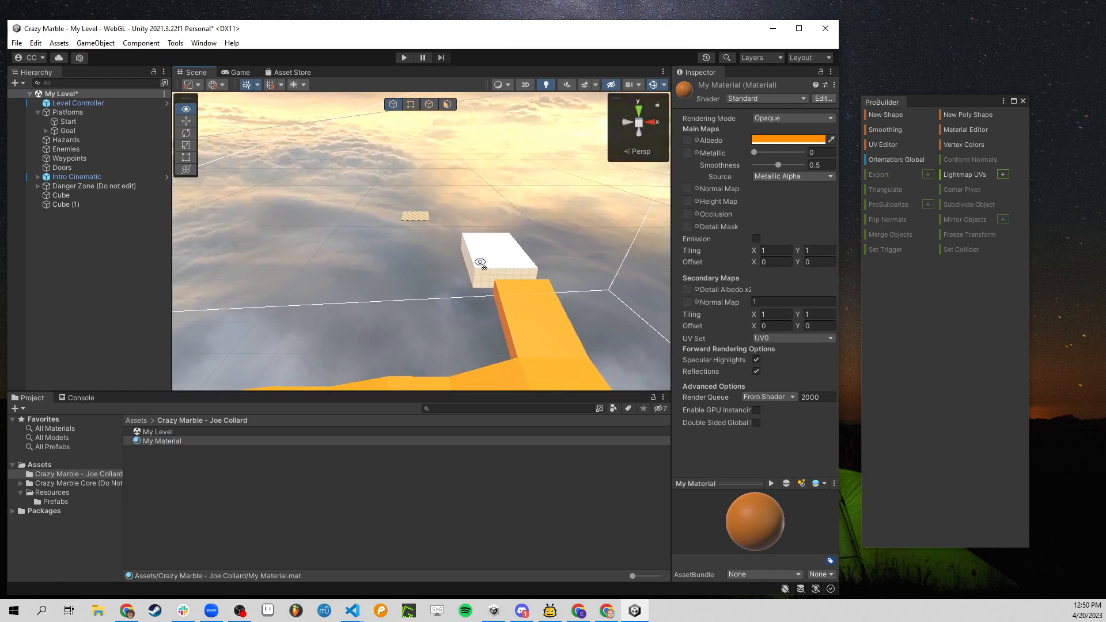
left_click_drag(169, 445, 502, 265)
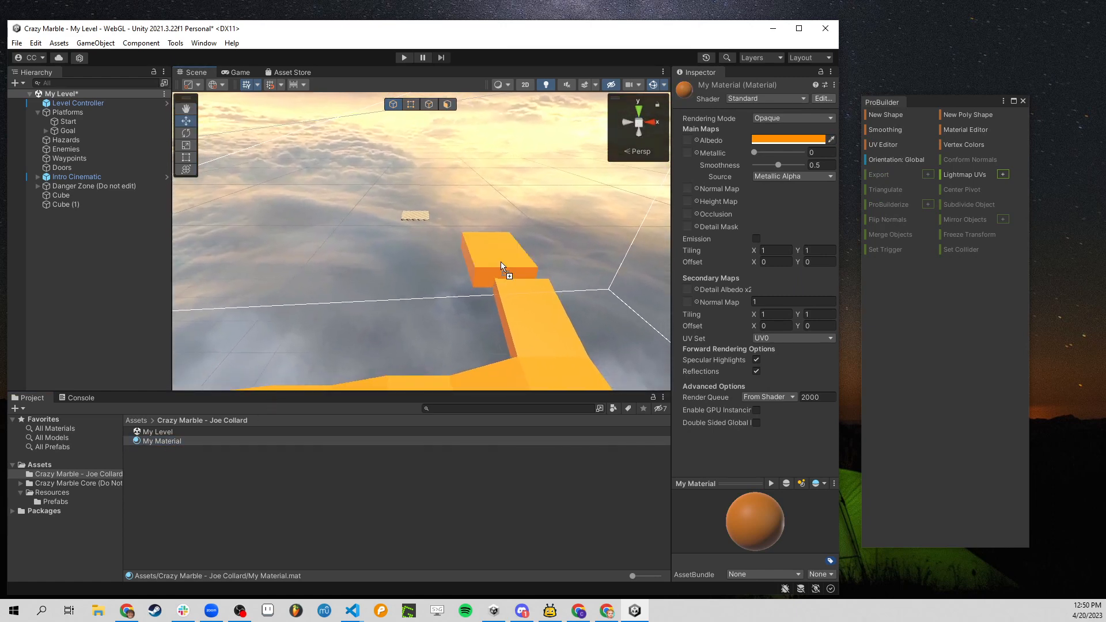
Step: Duplicate My Material as a bright green copy (albedo 3FFF00) and apply it to the separate cube platform
left_click(162, 442)
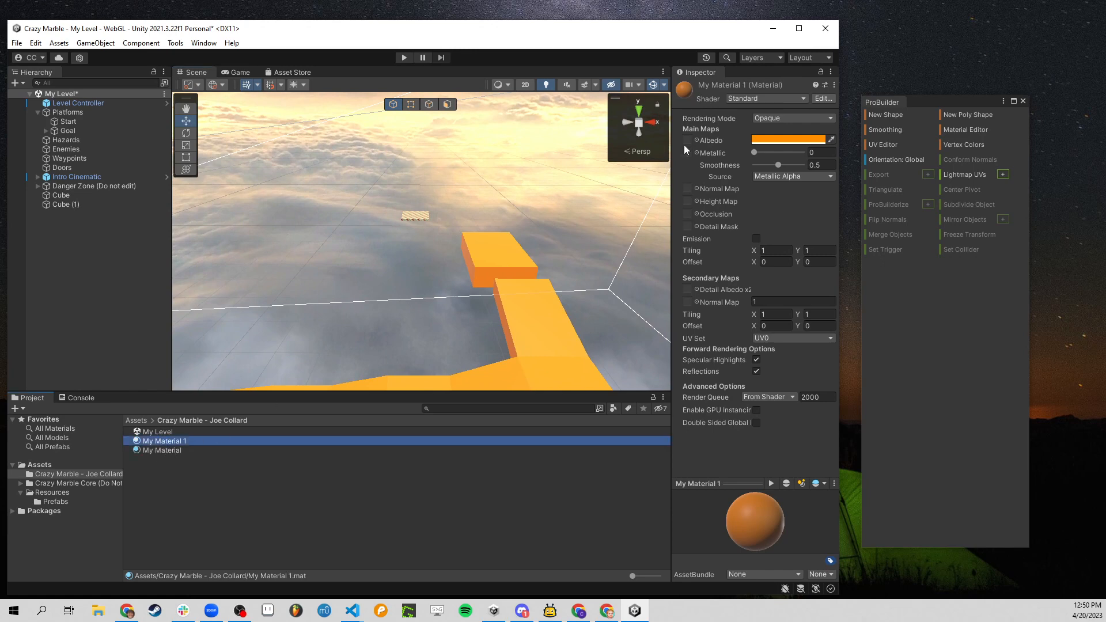
left_click(792, 139)
left_click(844, 177)
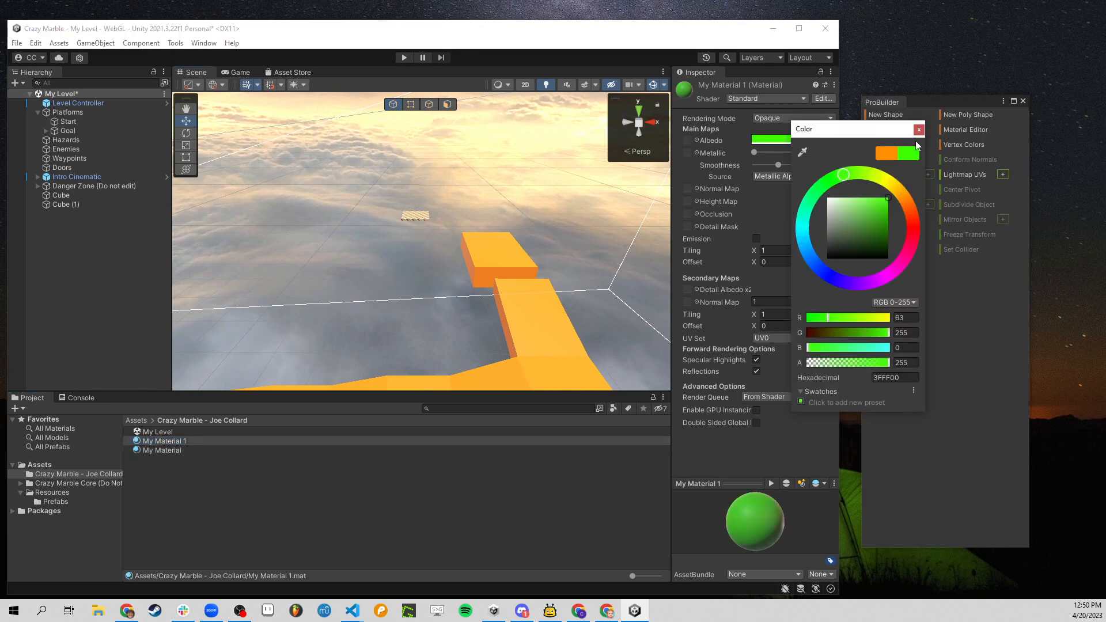
left_click(919, 129)
left_click_drag(163, 443, 497, 264)
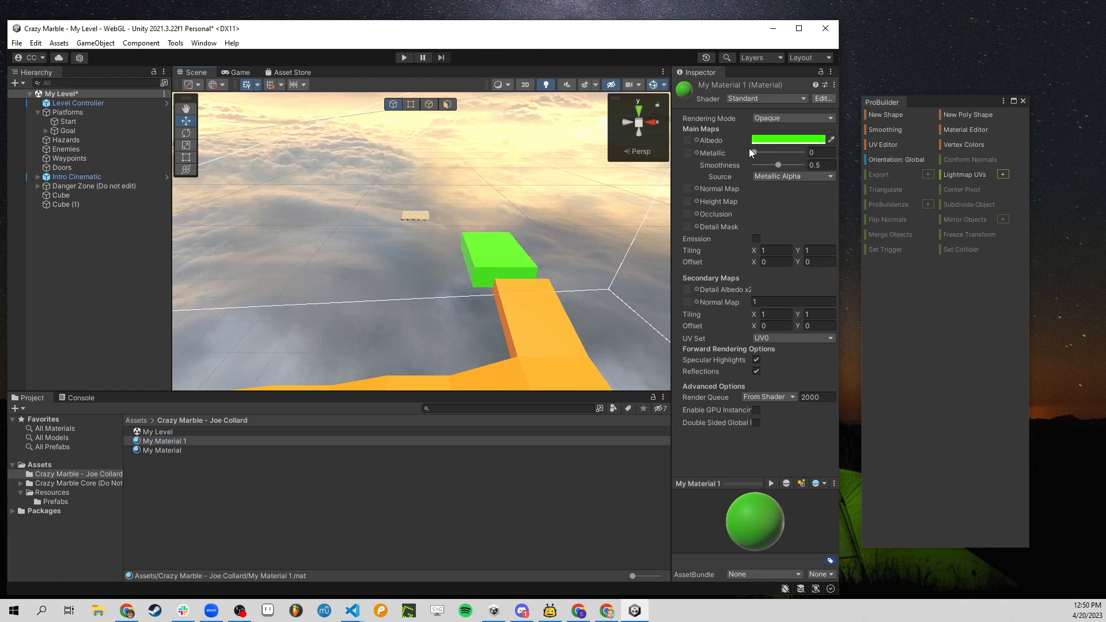
Step: Try out different metallic and smoothness values on the green material
mouse_move(756, 151)
left_mouse_down()
mouse_move(807, 150)
mouse_move(686, 146)
left_mouse_up()
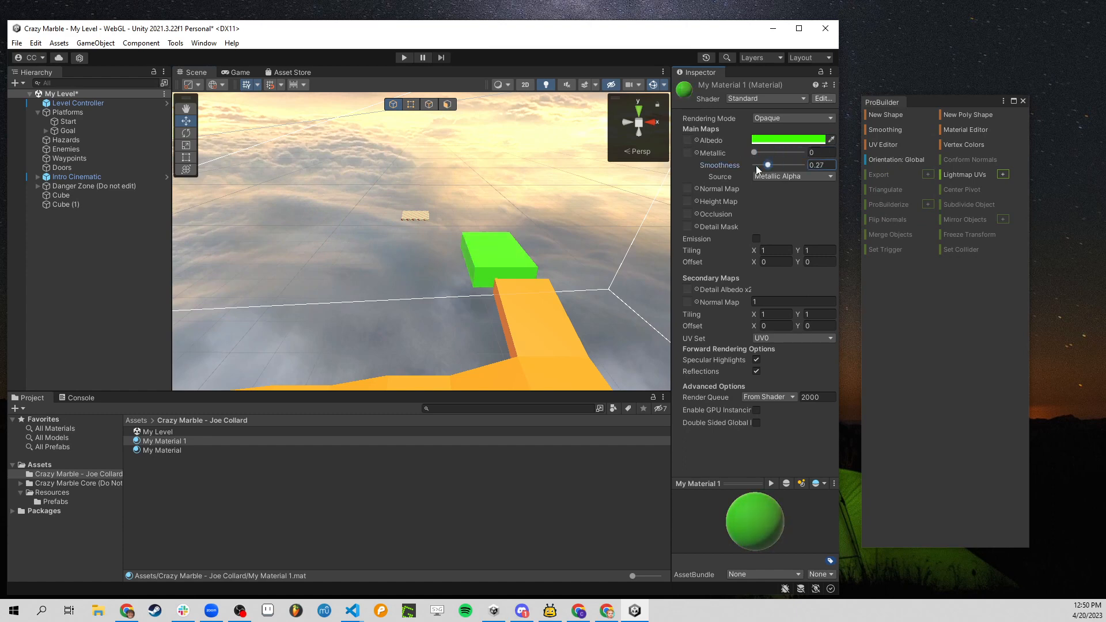
mouse_move(757, 165)
left_mouse_down()
mouse_move(832, 165)
mouse_move(725, 167)
mouse_move(766, 169)
left_mouse_up()
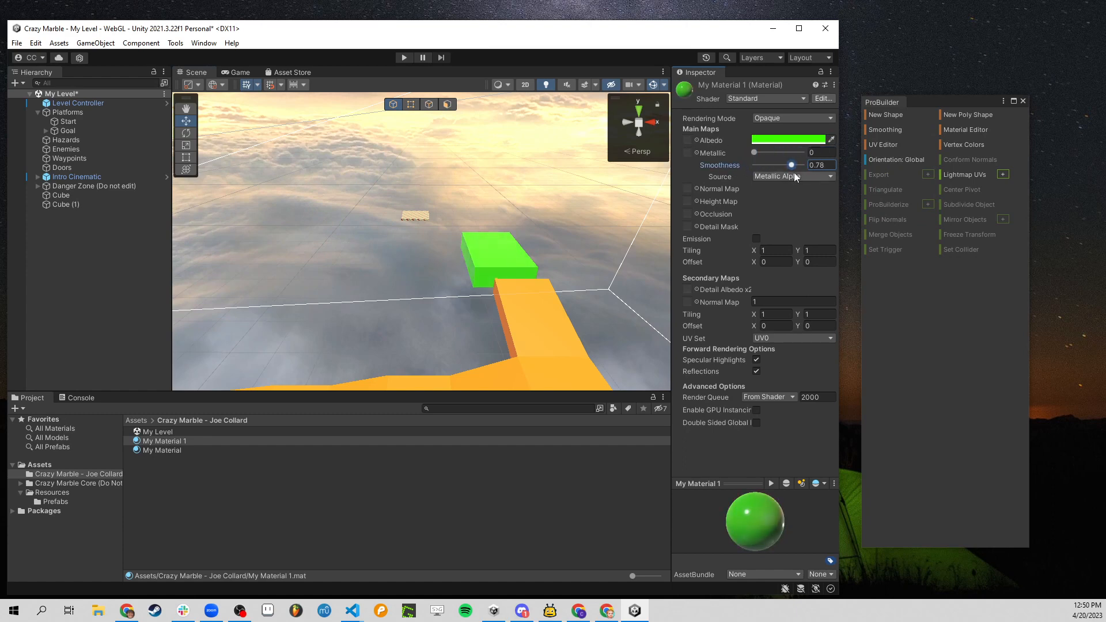
Step: Move the Goal platform to about X 26.8, Y 7.01, Z 31.7, just past the far end of the green platform
mouse_move(458, 243)
right_mouse_down()
mouse_move(342, 253)
mouse_move(481, 252)
mouse_move(448, 259)
right_mouse_up()
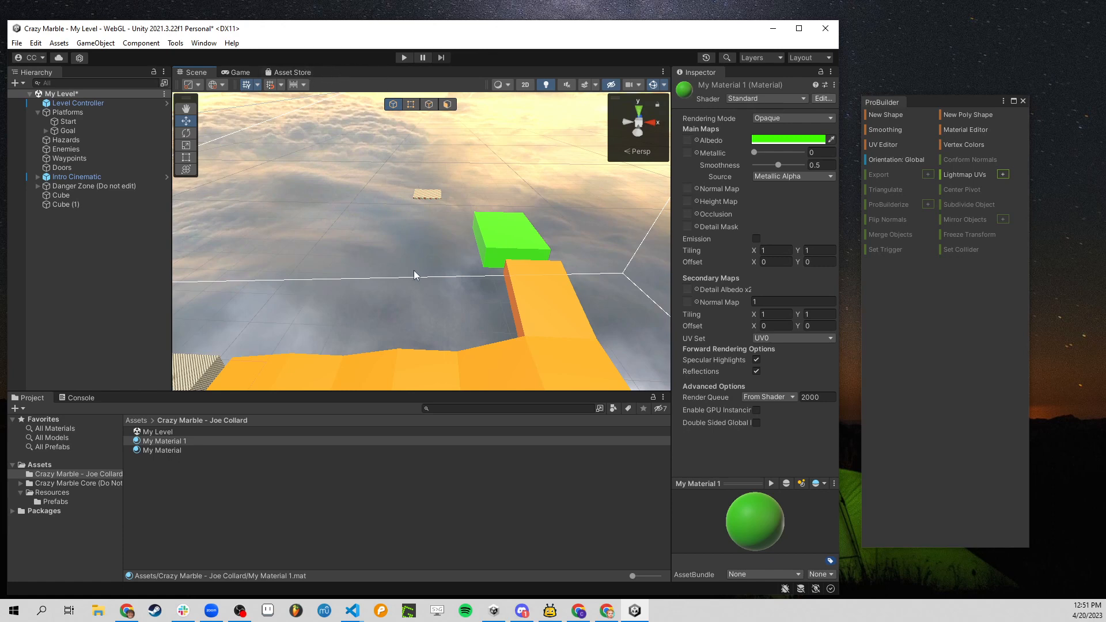
left_click(424, 197)
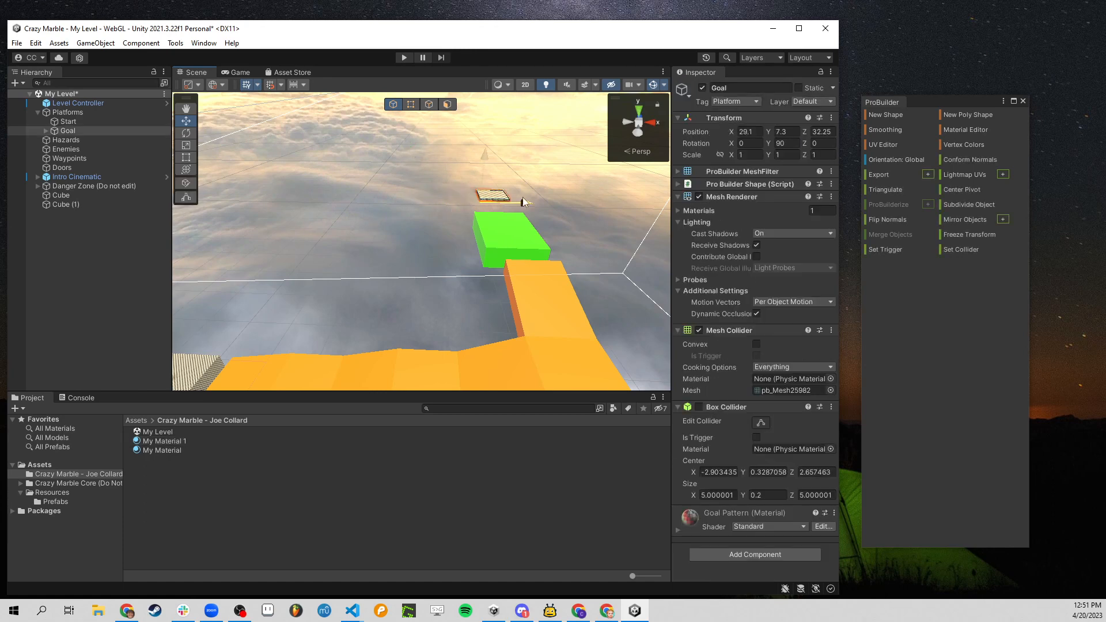
left_click_drag(522, 199, 469, 227)
left_click_drag(469, 228, 324, 270, "alt")
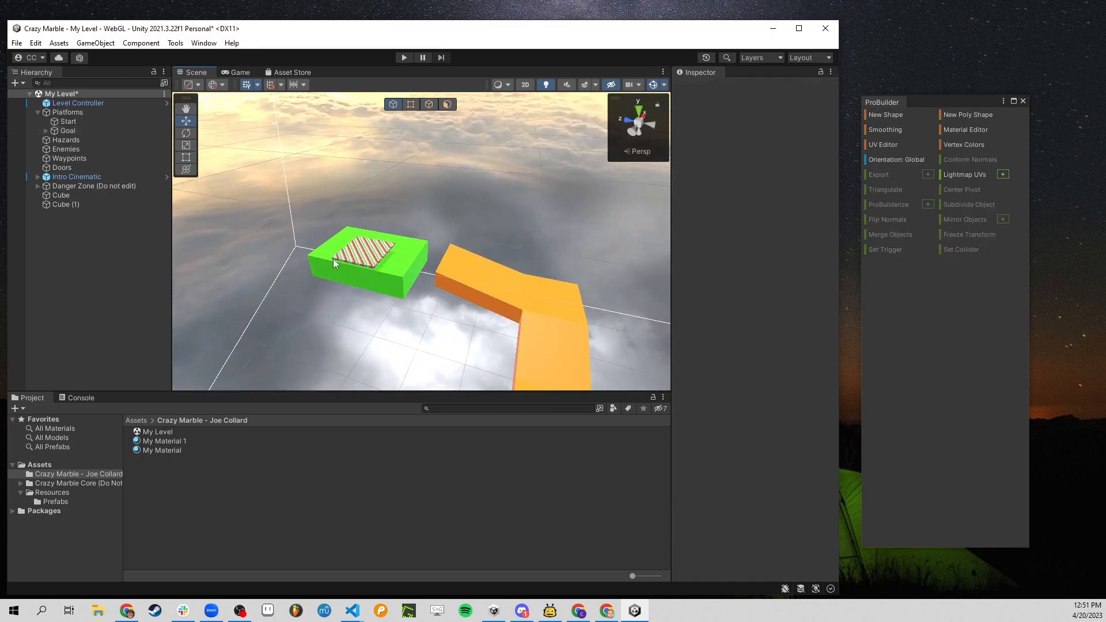
left_click_drag(347, 268, 261, 249)
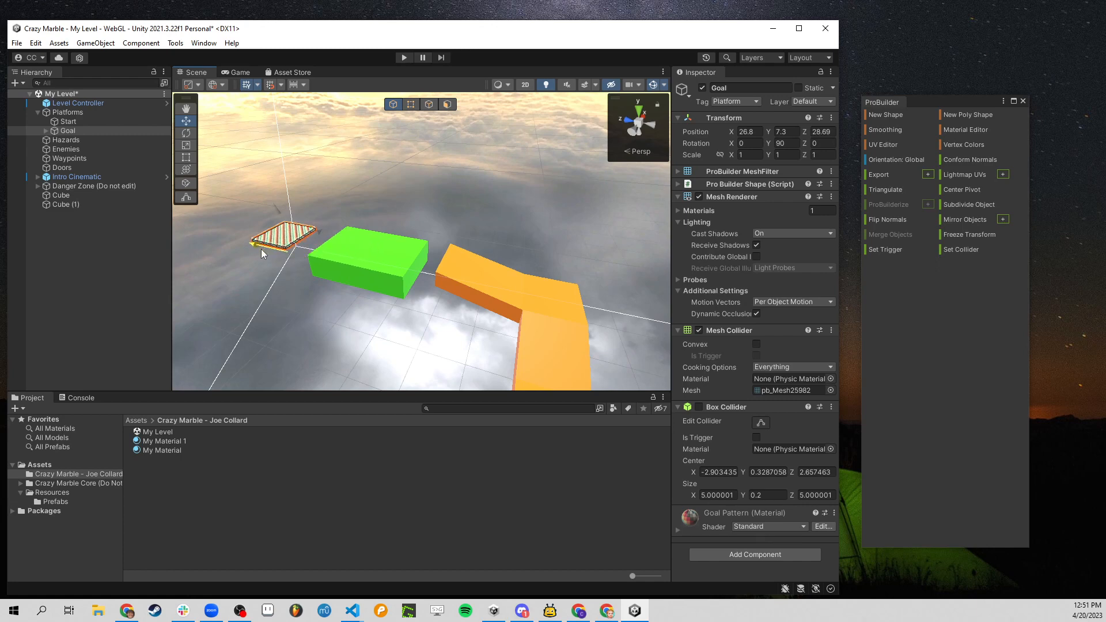
left_click_drag(267, 209, 269, 213)
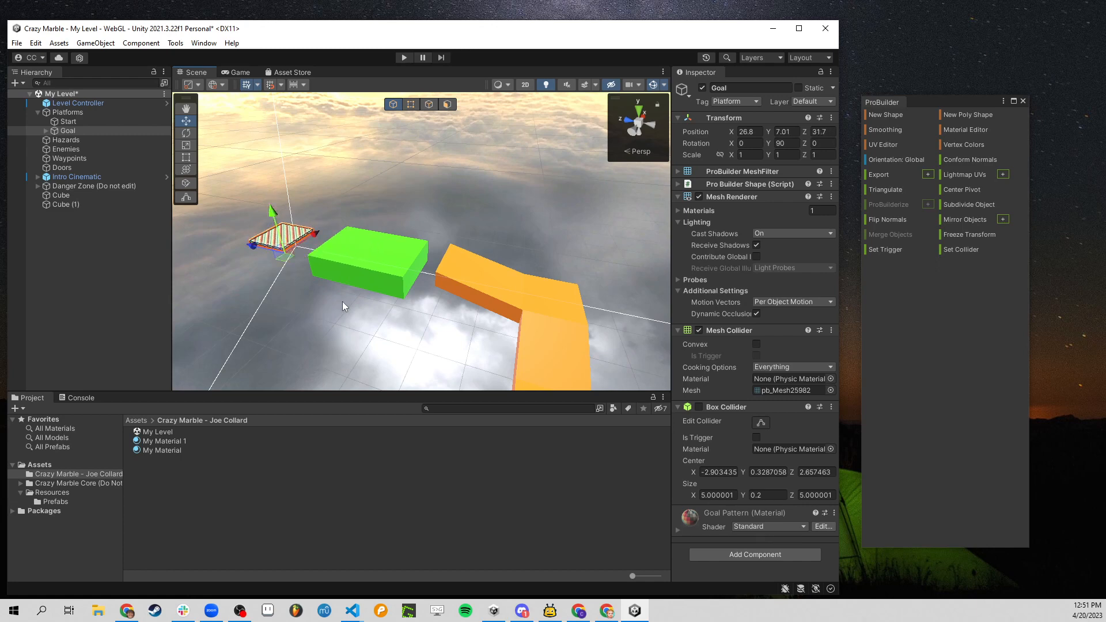